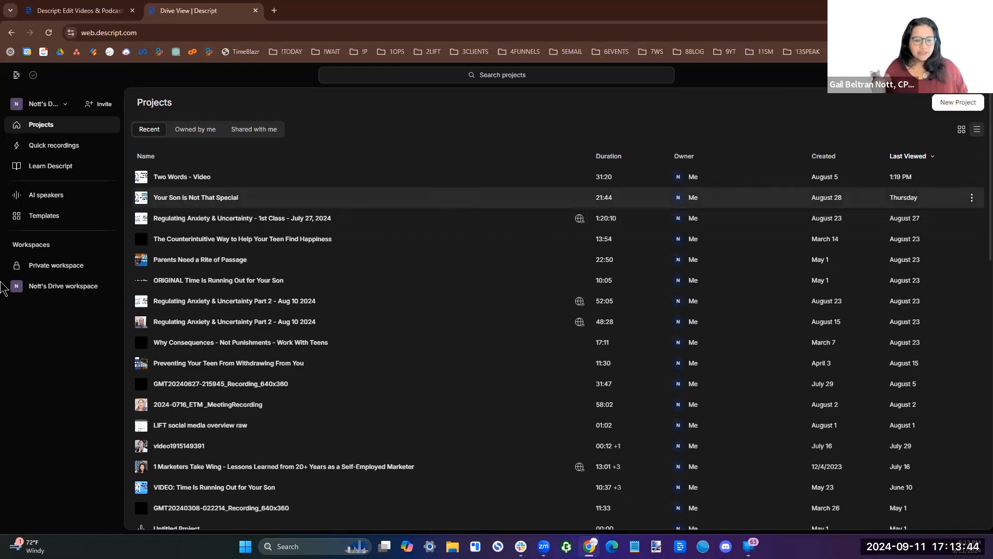
Open the "Two Words - Video" project from the CTS folder in the drive workspace.
click(49, 286)
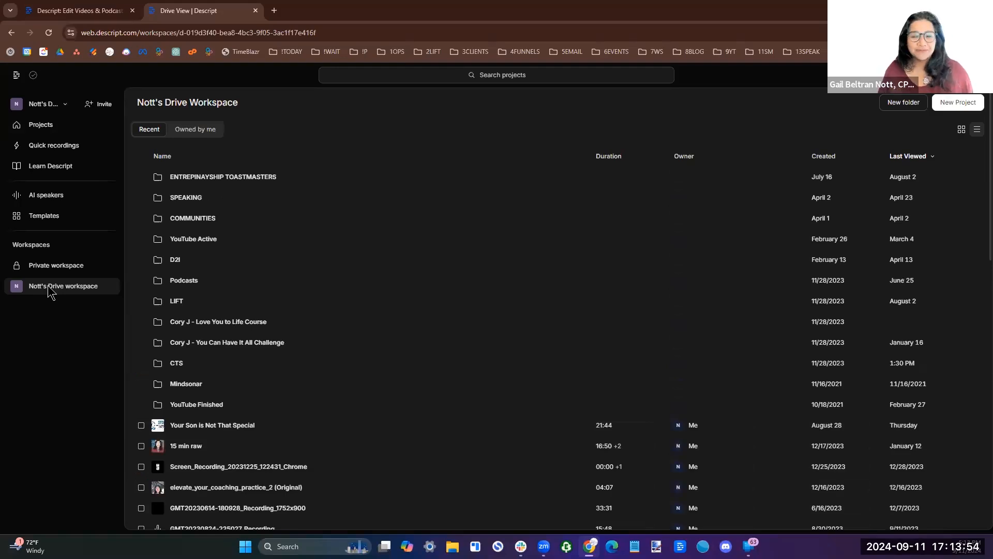
click(174, 368)
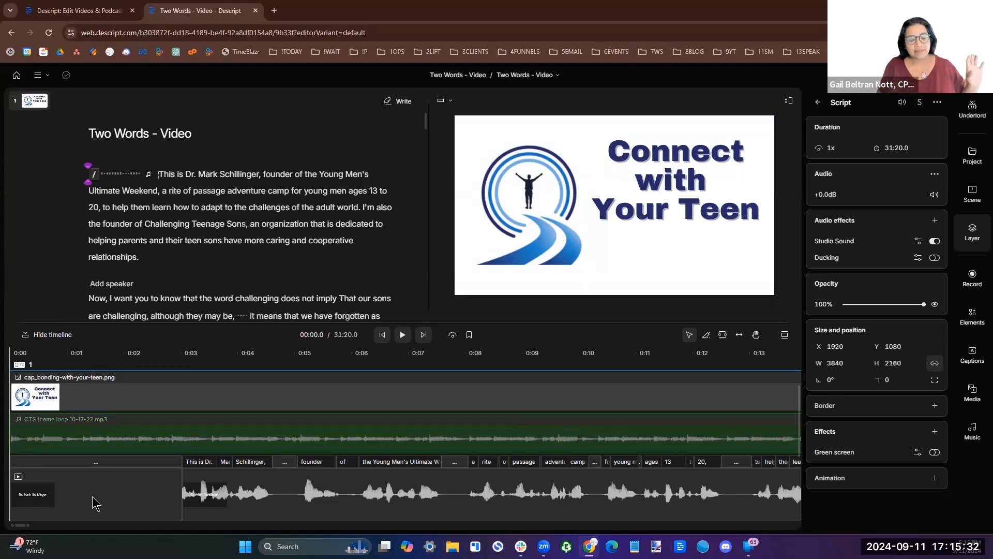
click(220, 512)
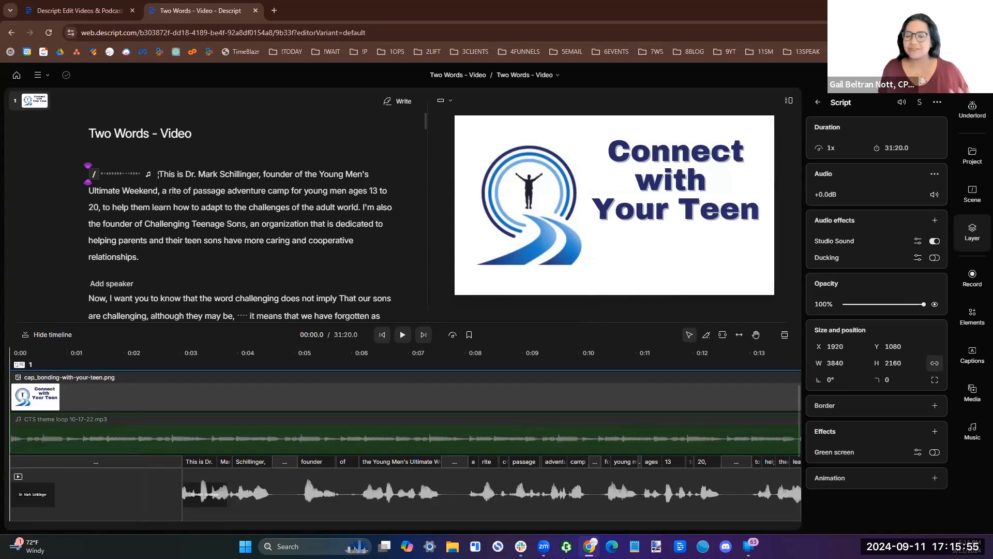
Generate five 30-second clips with Underlord's Create clips, using the Boxy layout and the topic "parenting teens".
click(970, 116)
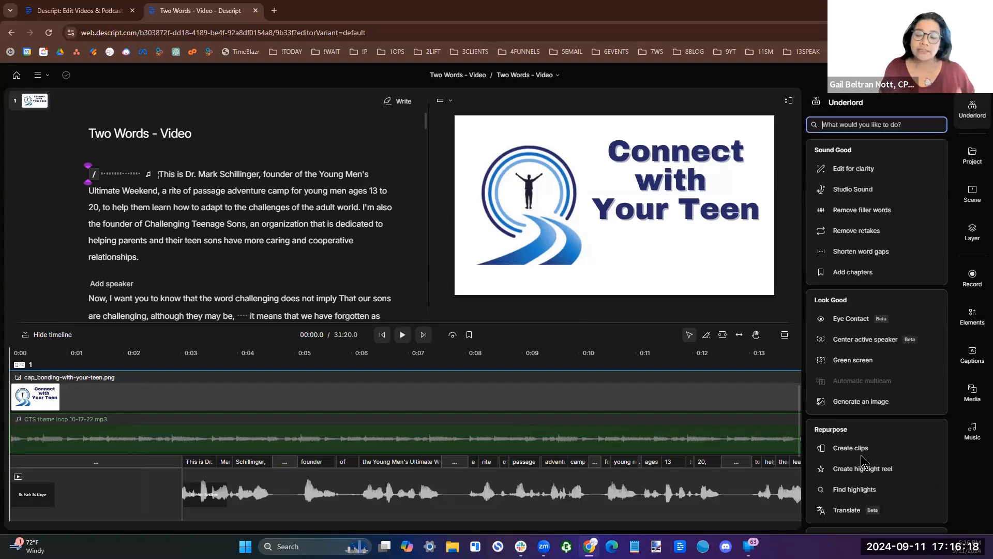
click(862, 452)
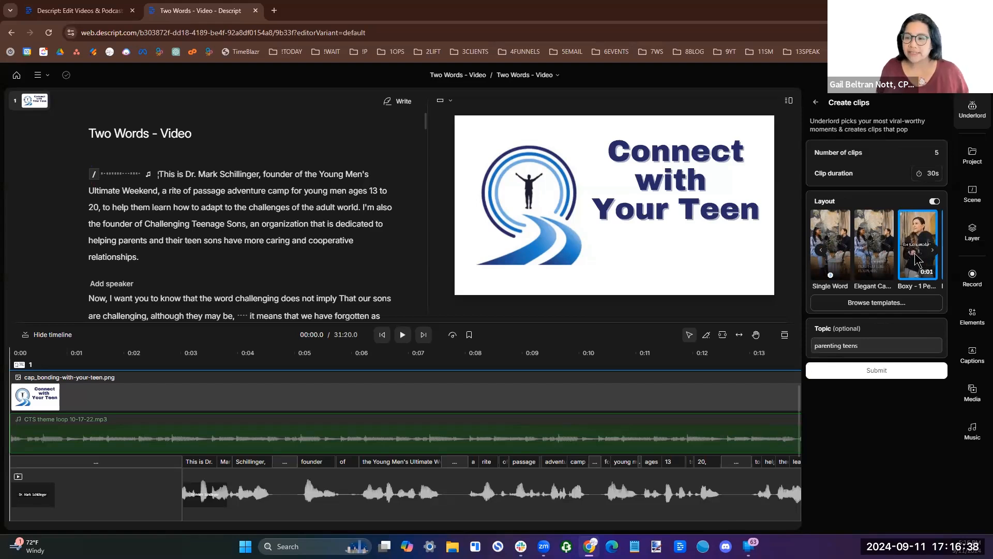
click(867, 345)
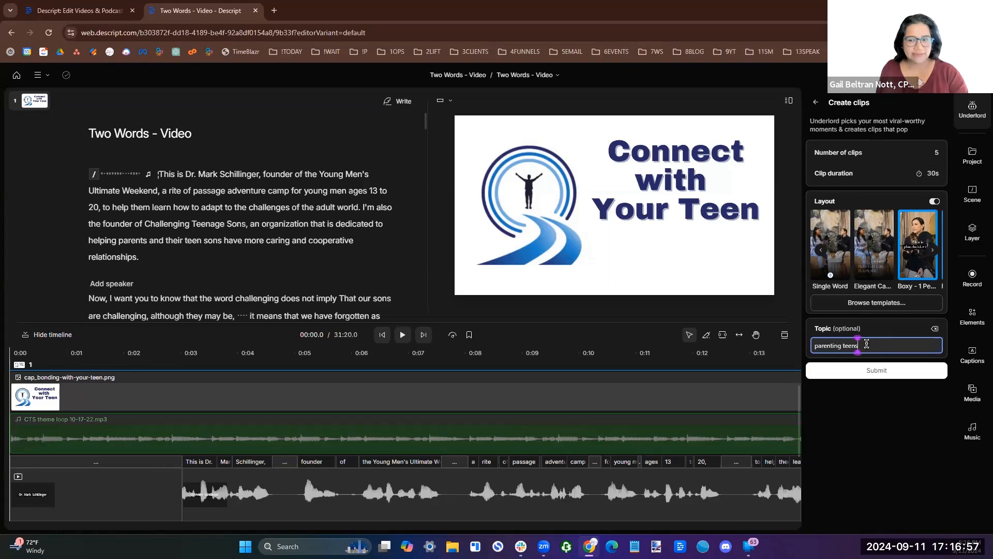
click(875, 371)
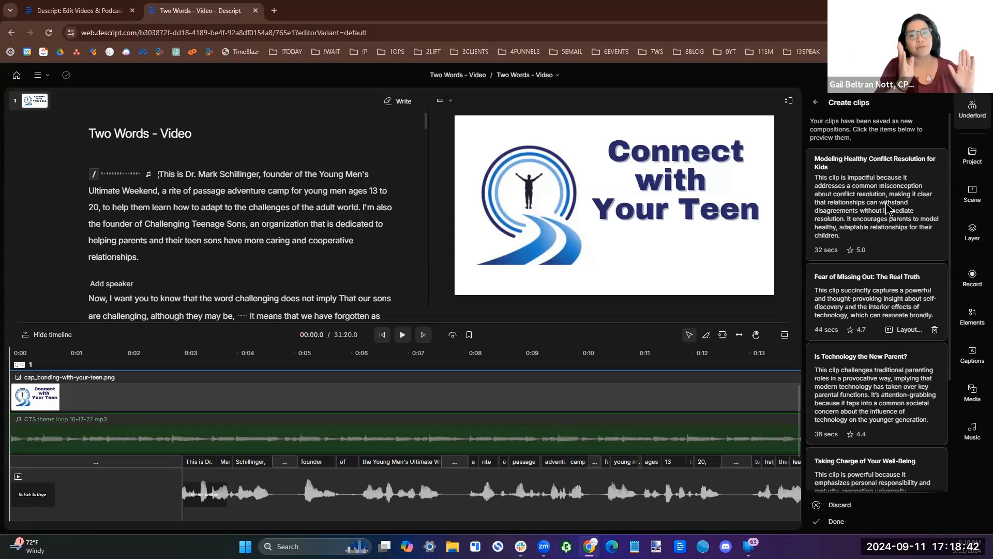
Open the generated clip "Modeling Healthy Conflict Resolution for Kids" and review its script.
click(886, 206)
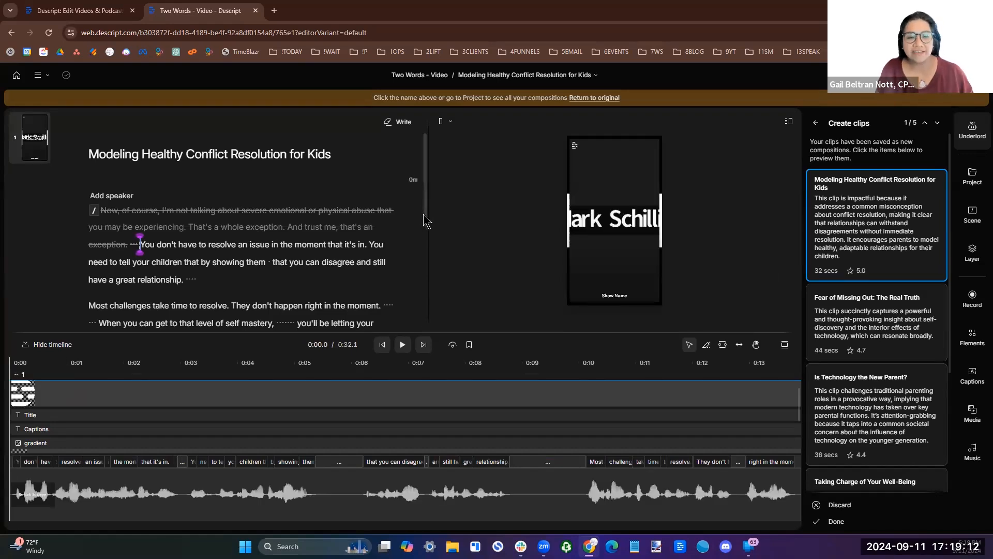
scroll(426, 248, down, 1)
scroll(424, 261, down, 4)
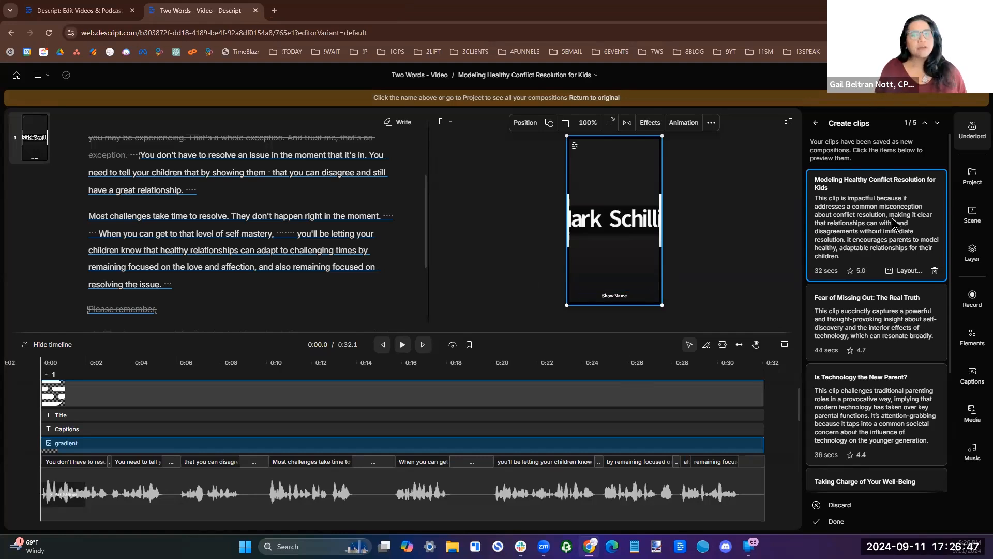
Add the project file bonding-with-your-teen.png to the clip as a new layer.
click(970, 189)
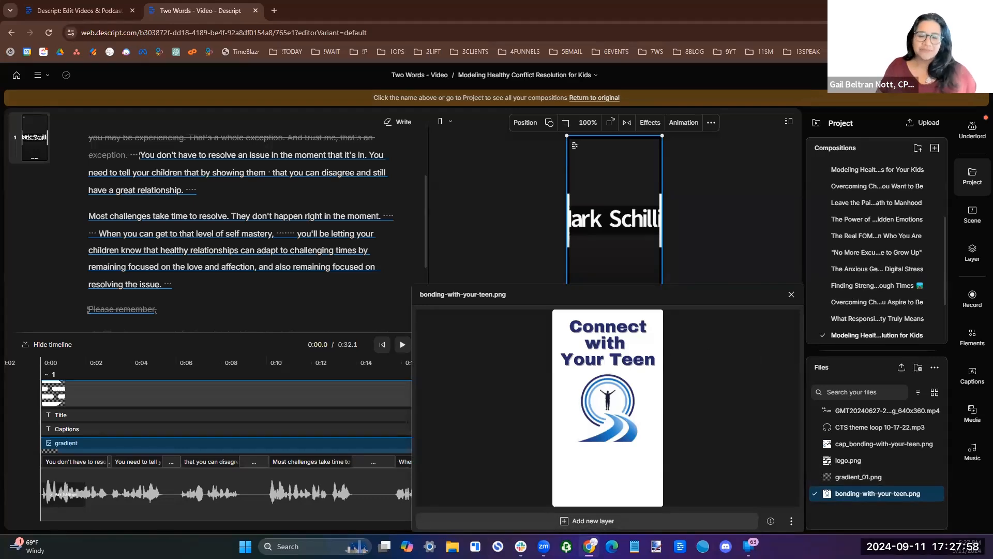
click(597, 523)
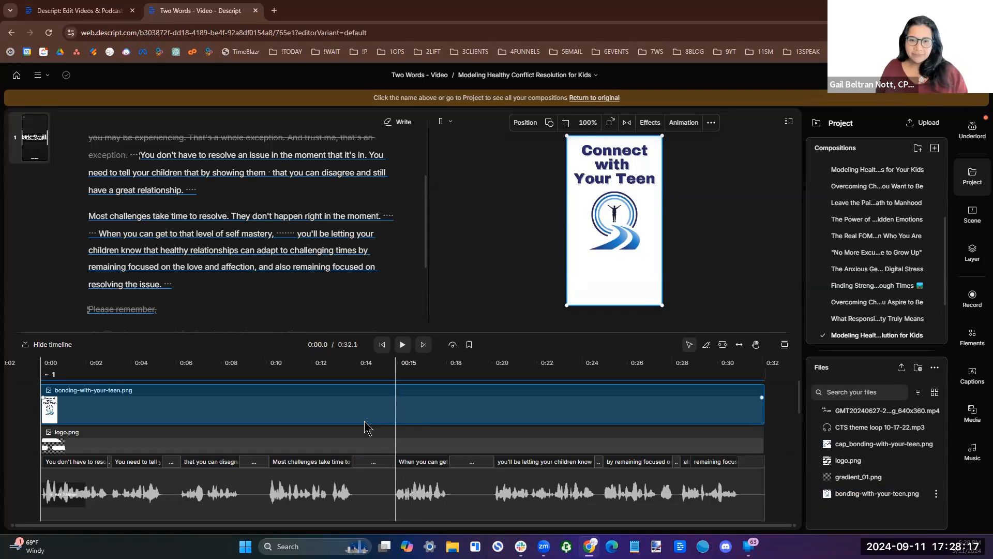
Delete the logo.png and Title layers from the clip's timeline.
click(354, 446)
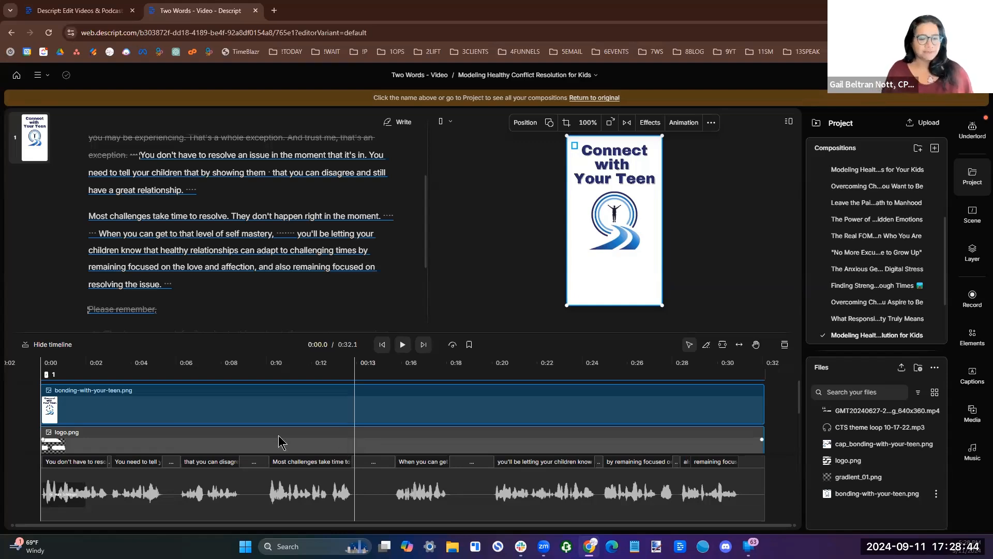
click(317, 437)
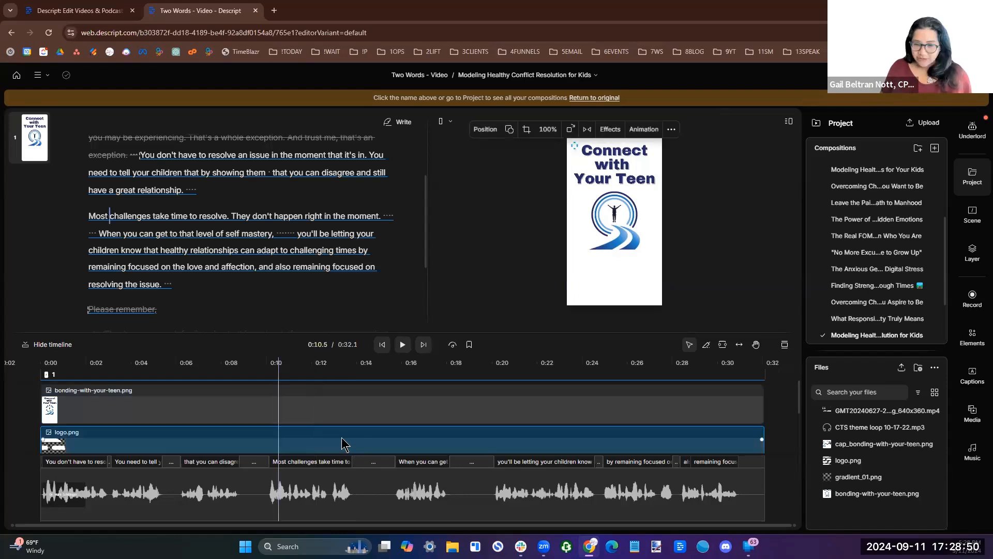
click(300, 439)
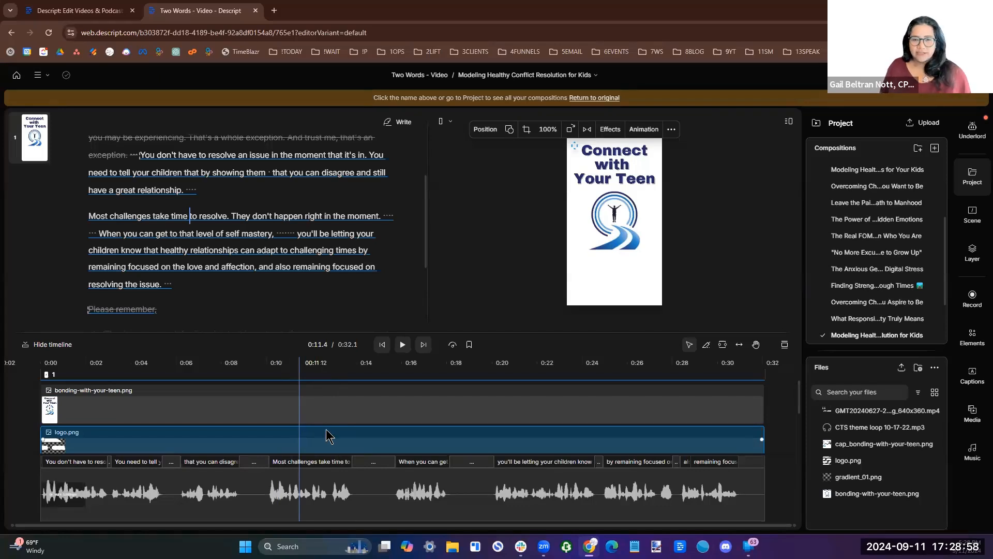
key(Delete)
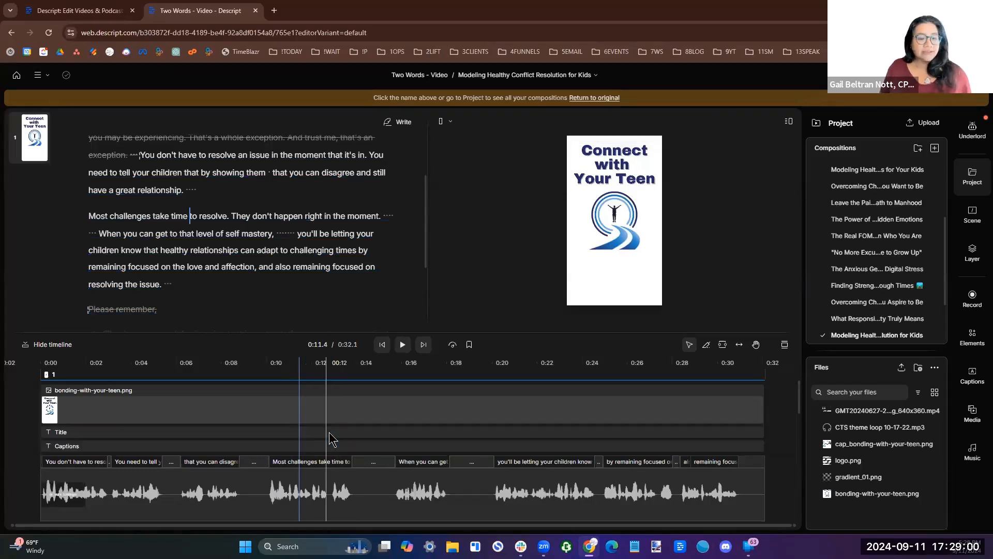
click(287, 434)
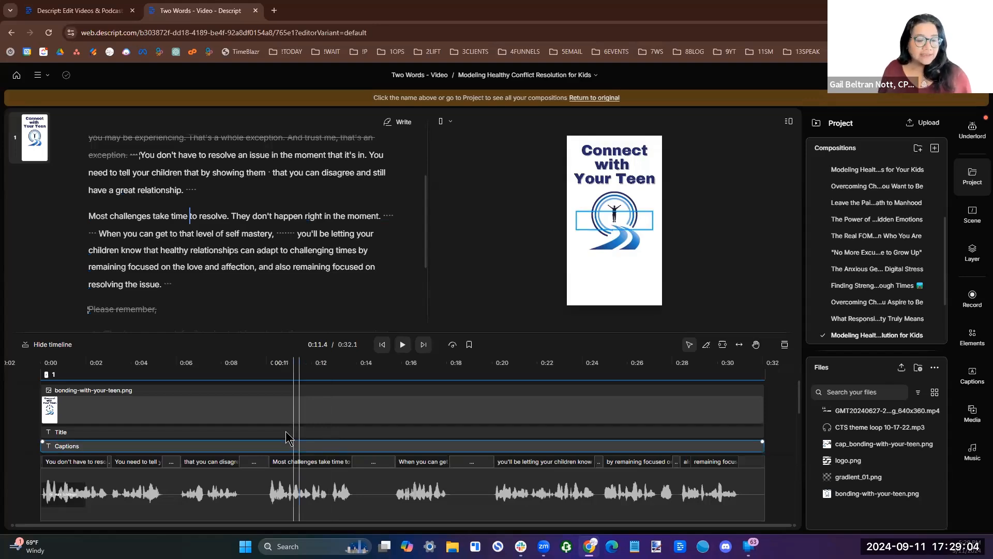
click(286, 432)
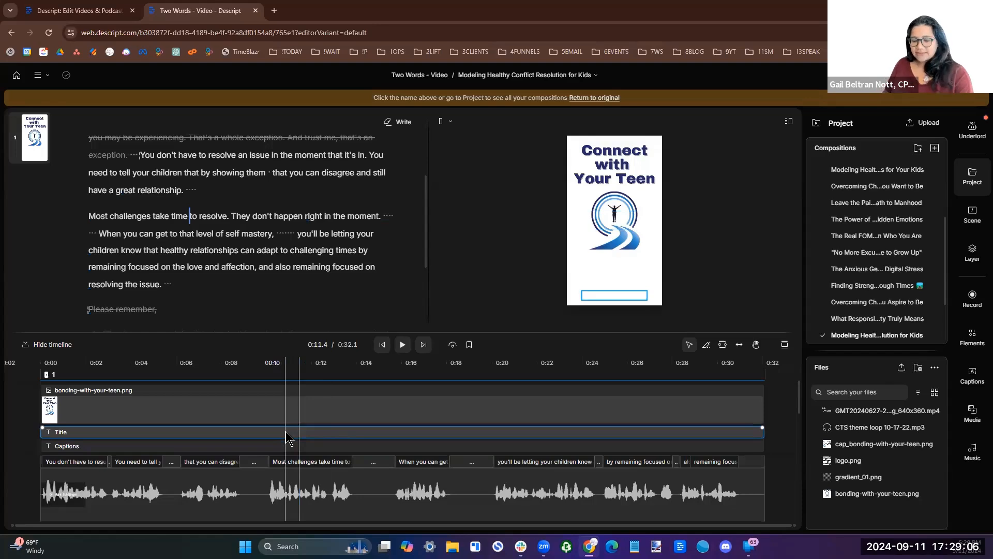
click(286, 431)
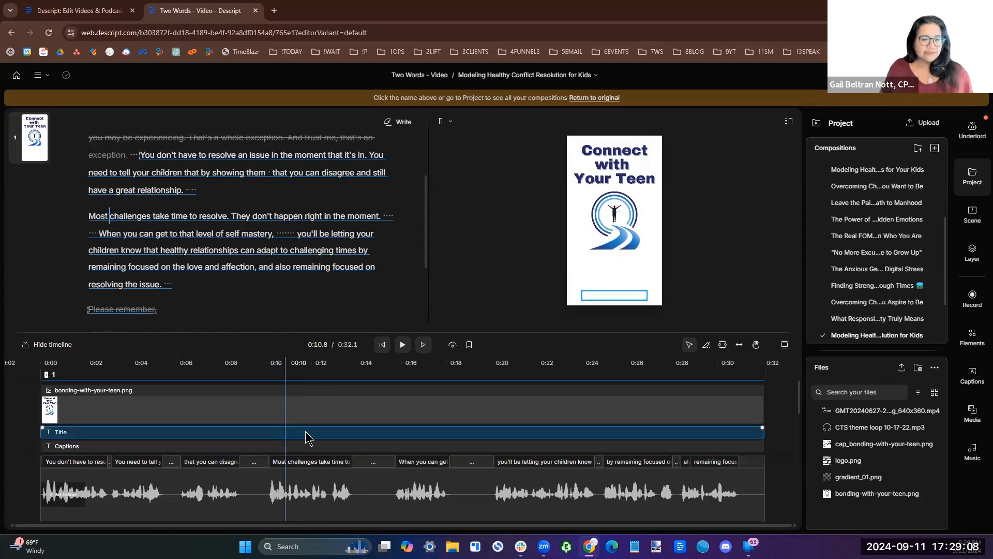
key(Delete)
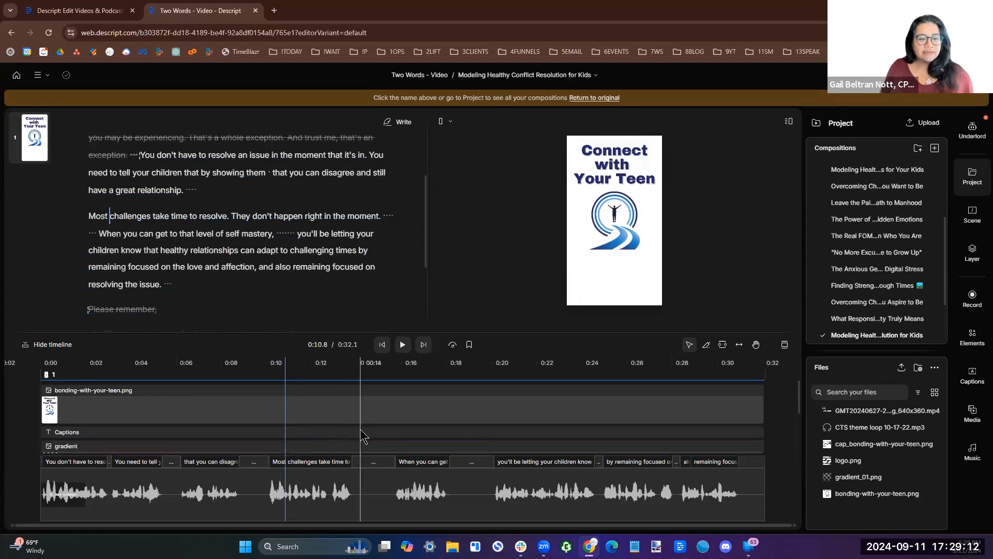
Bring the Captions layer to the front, above the bonding-with-your-teen.png image.
click(326, 436)
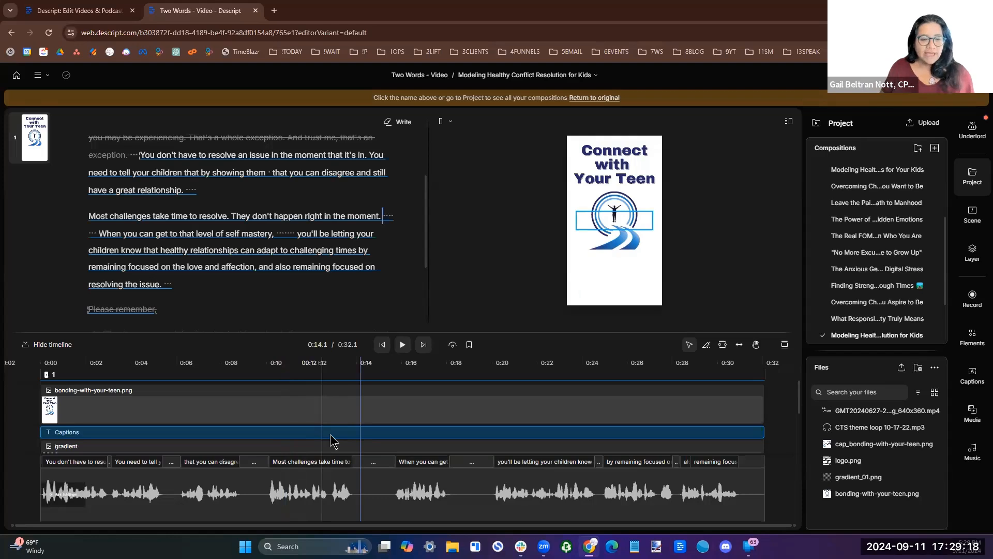
click(330, 434)
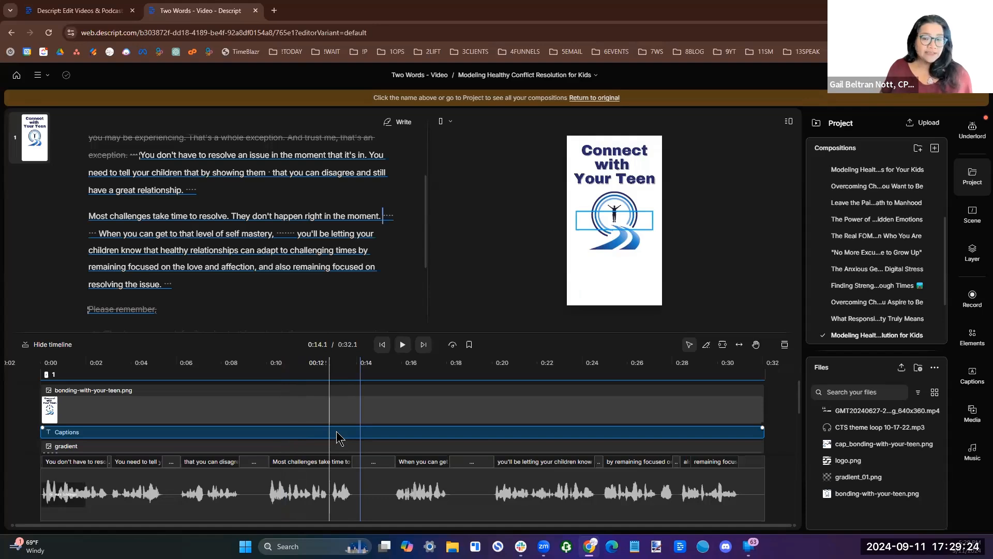
right_click(336, 432)
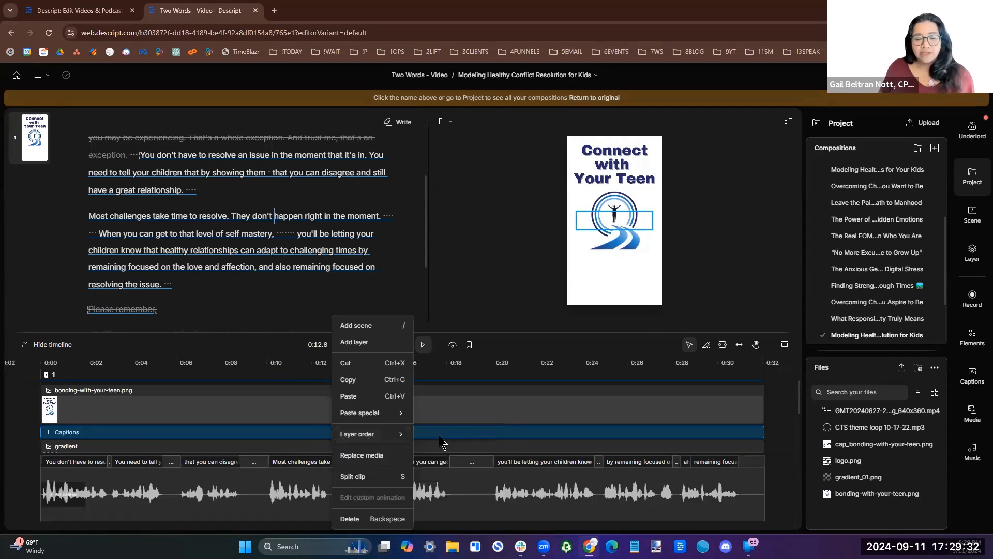
mouse_move(397, 437)
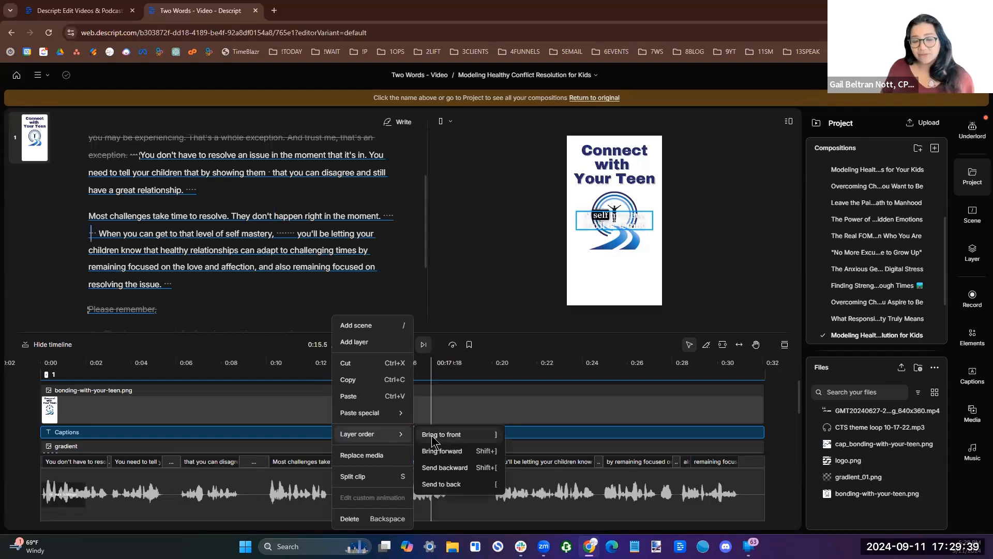
click(432, 438)
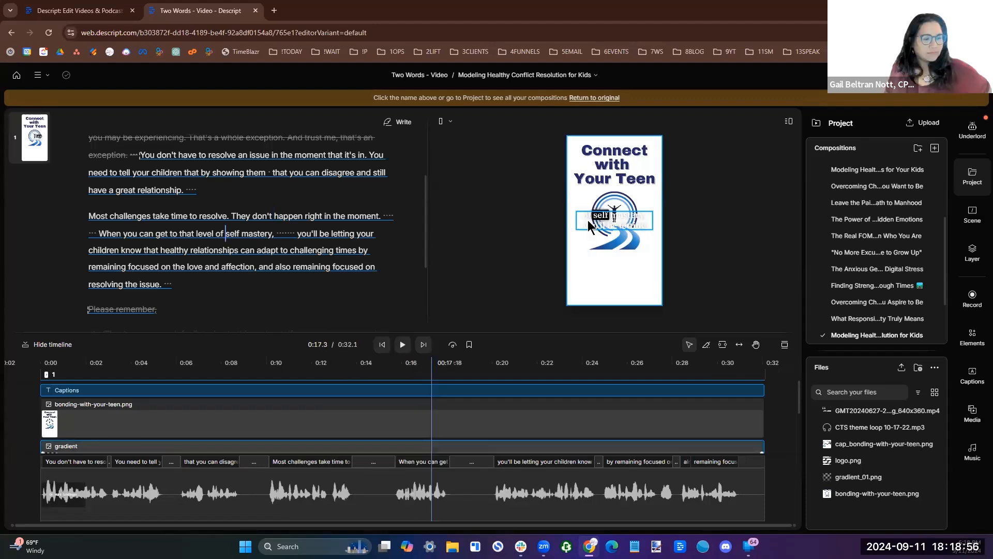
click(175, 425)
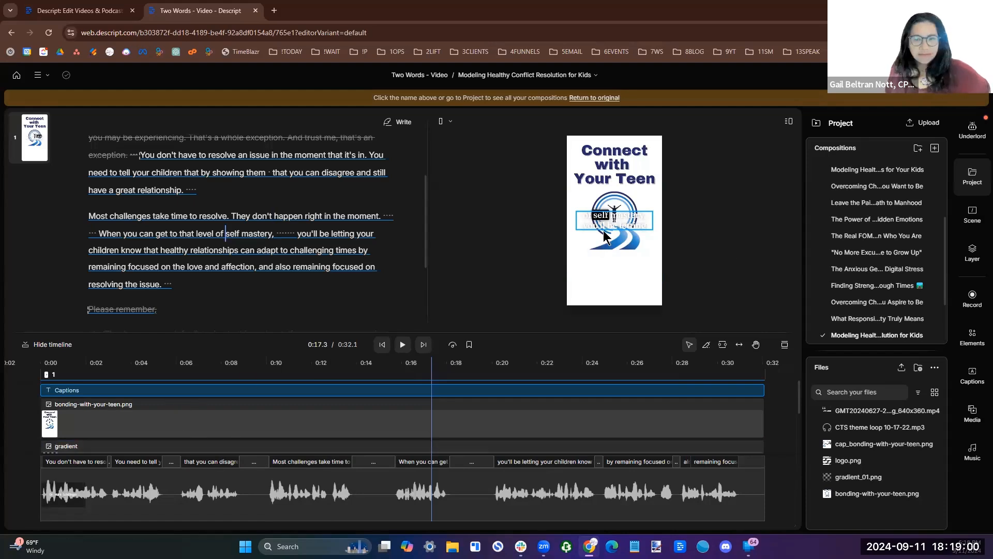
Set the captions' fill and active-word colors to blue 0045e5, with a yellow highlight behind the active word.
click(600, 215)
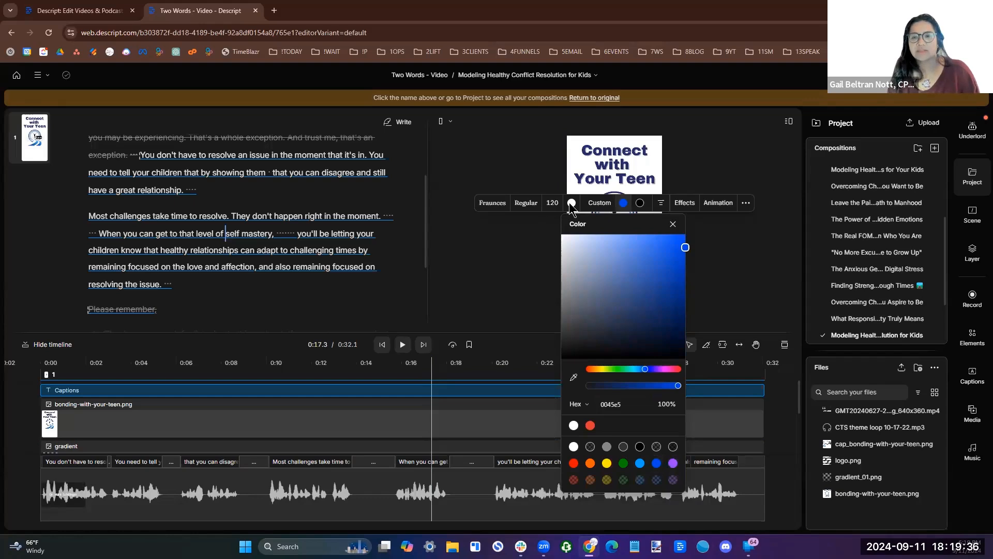
click(570, 202)
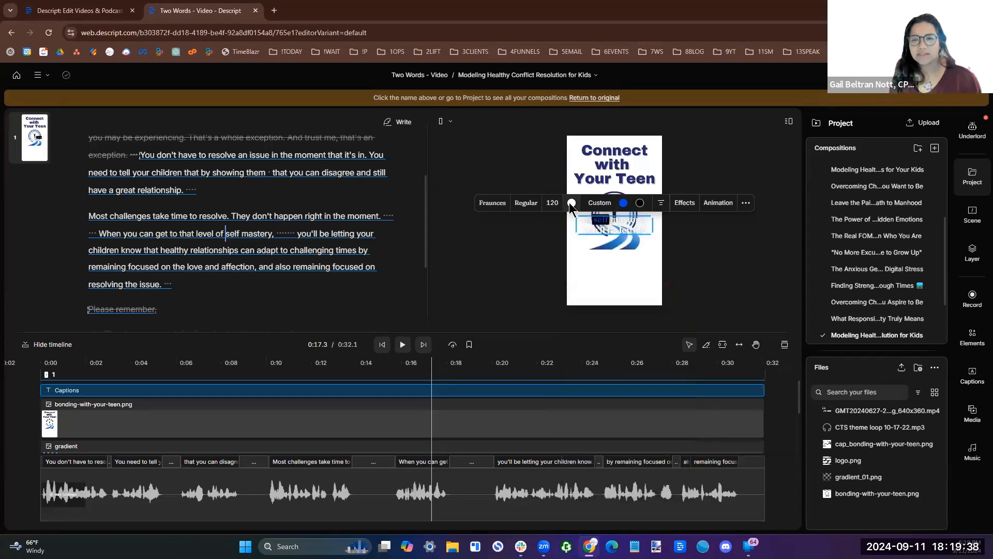
click(570, 203)
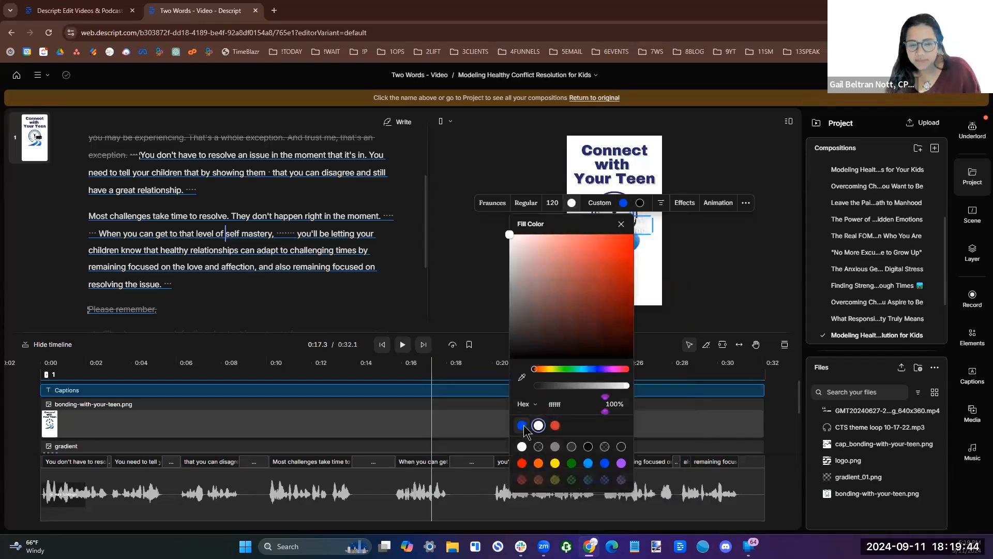
click(523, 426)
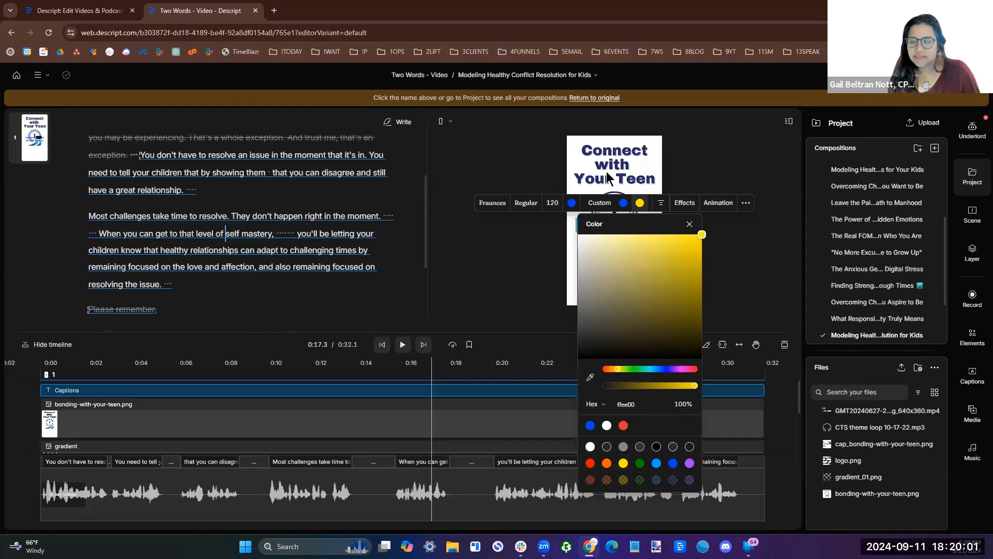
click(607, 172)
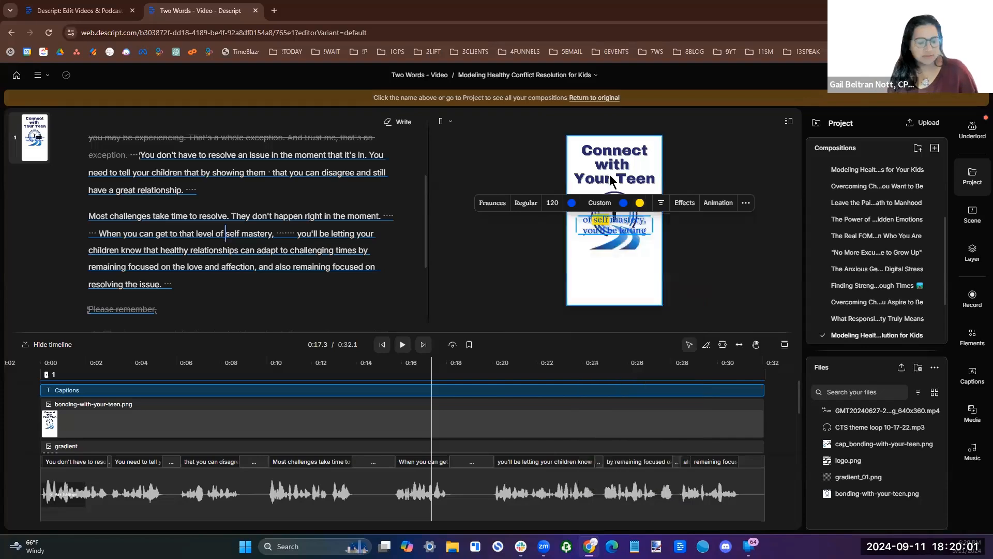
Change the active caption word's color to dark blue 04246d at 100% opacity.
click(624, 202)
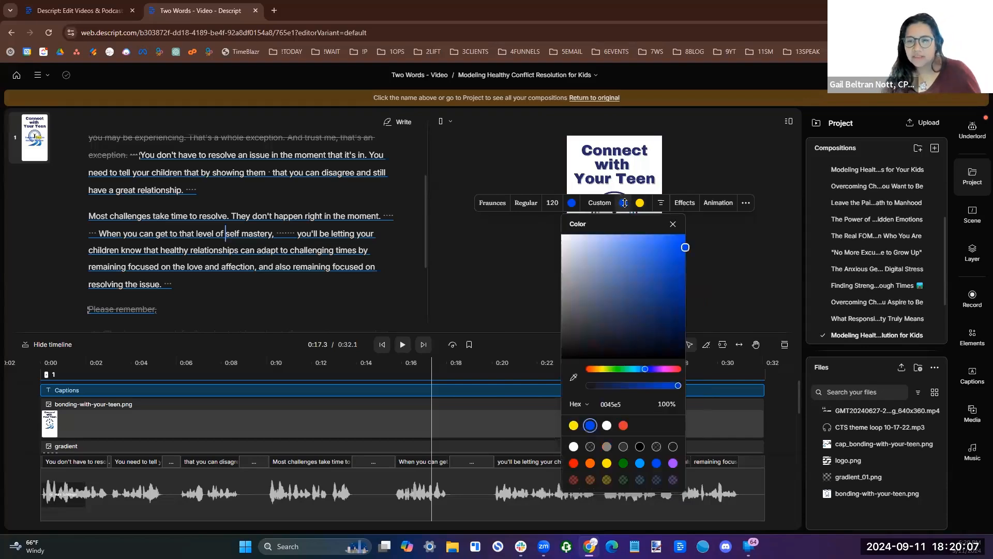
click(626, 385)
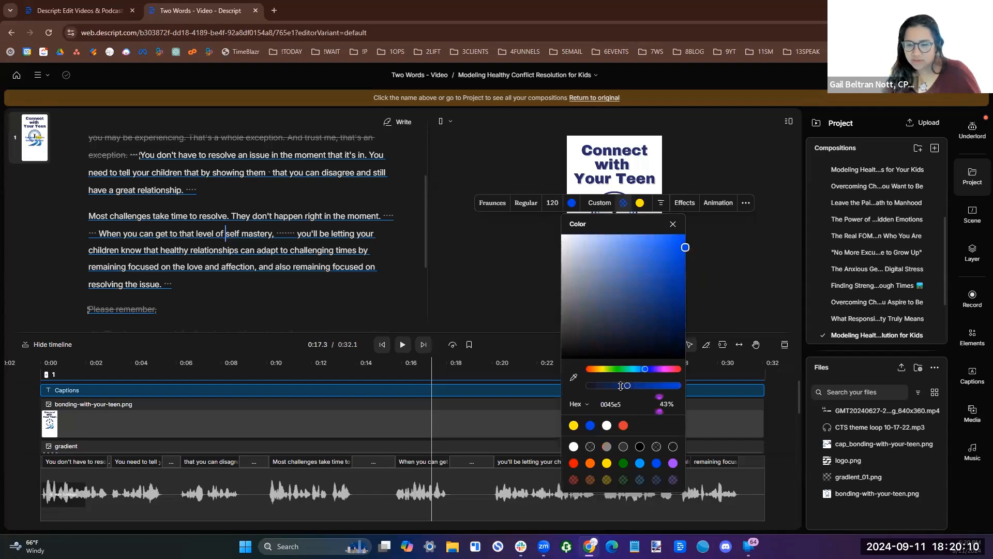
click(620, 385)
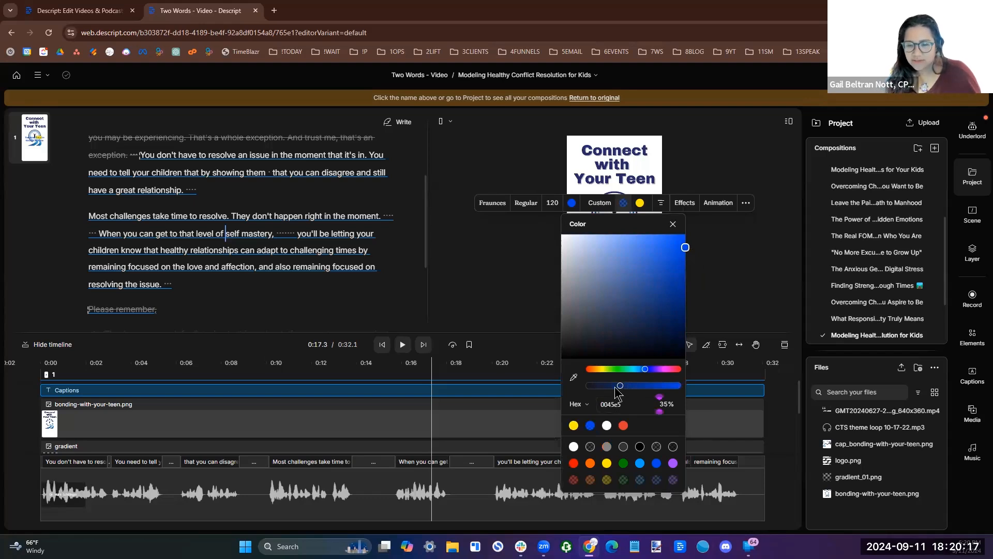
click(614, 385)
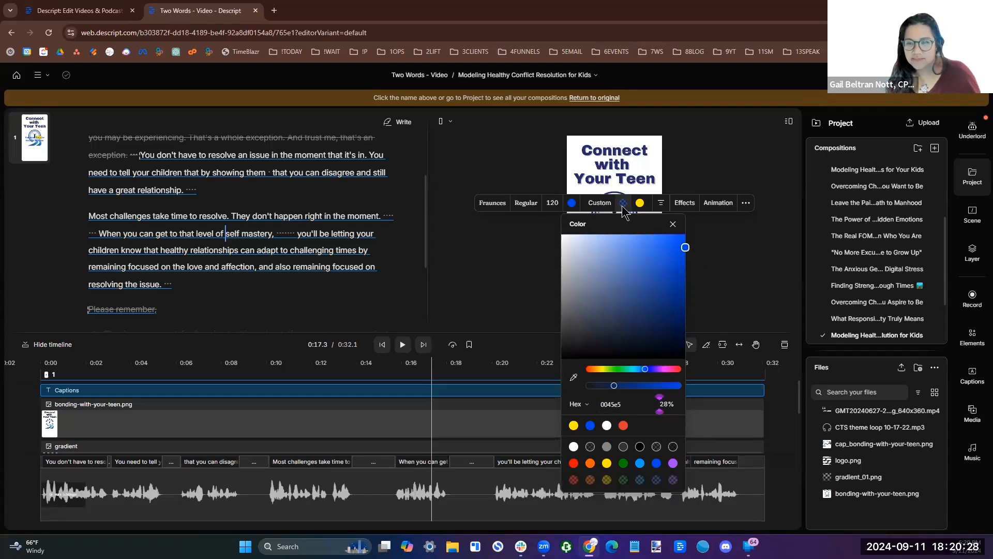
click(678, 385)
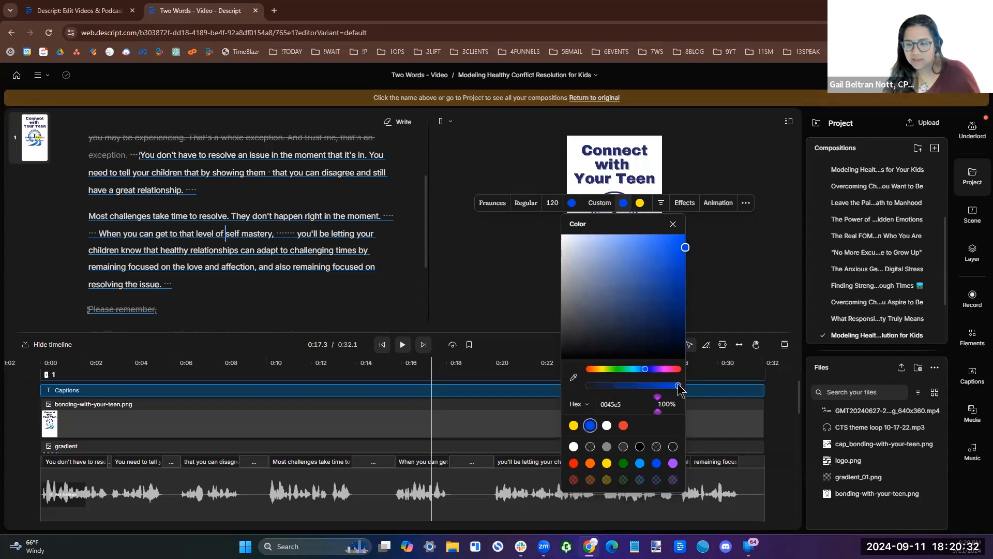
click(681, 306)
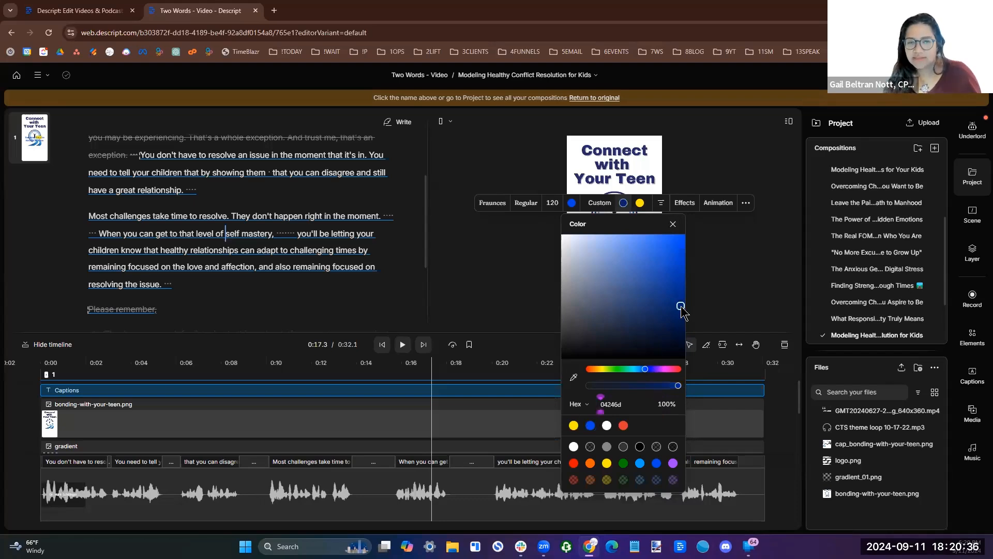
Move the captions block below the road logo, into the blank lower area of the vertical canvas.
click(673, 225)
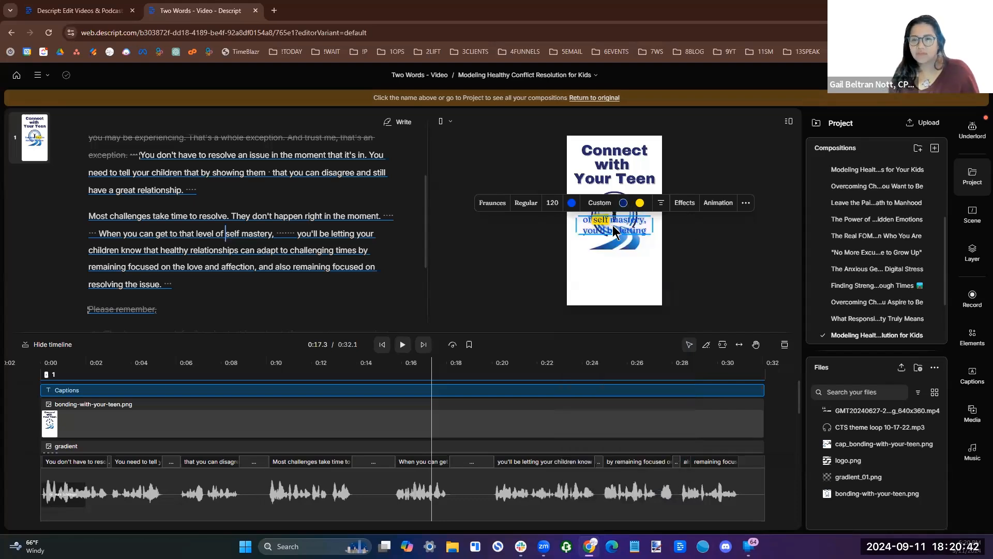
click(607, 248)
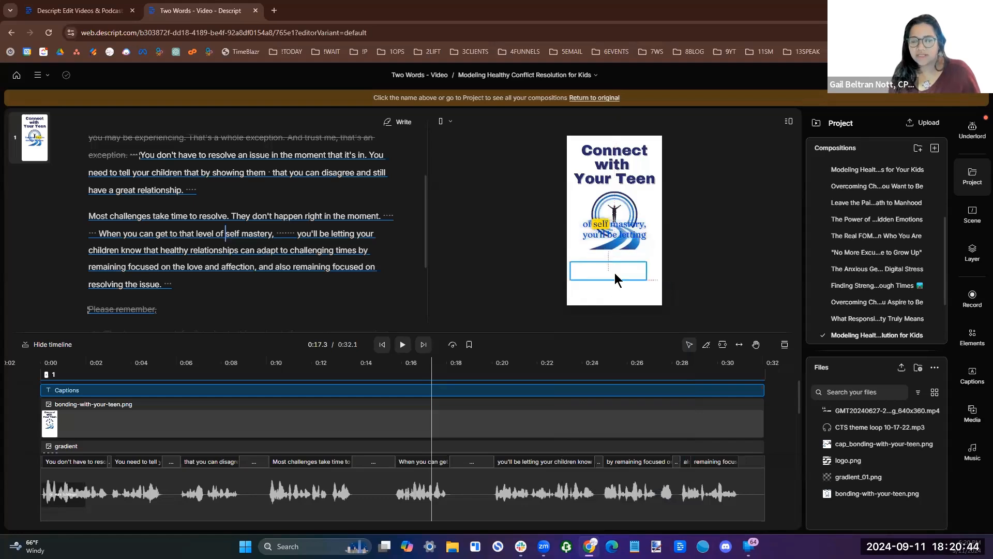
drag(616, 267, 611, 265)
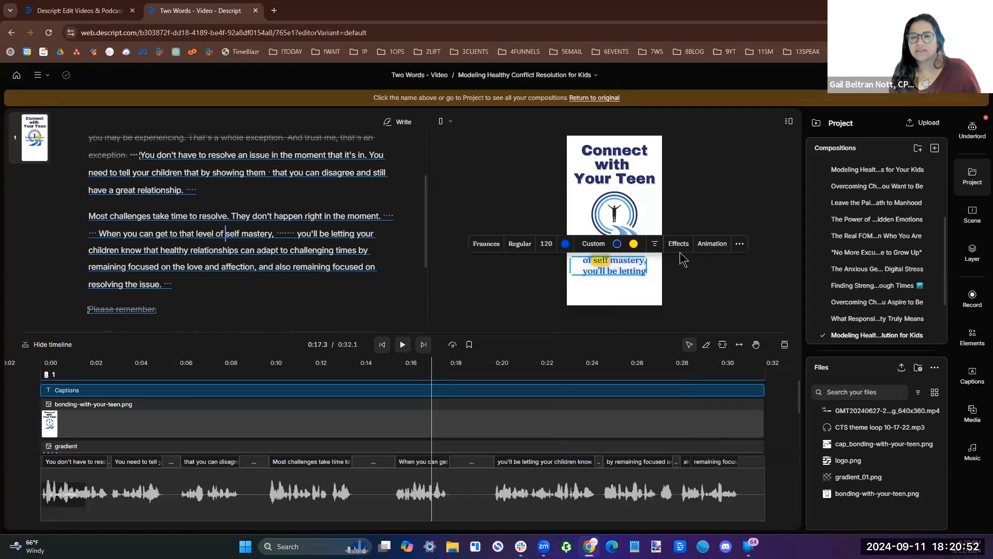
Set the captions' fill color to the recently used dark blue 04246d.
click(572, 245)
click(449, 316)
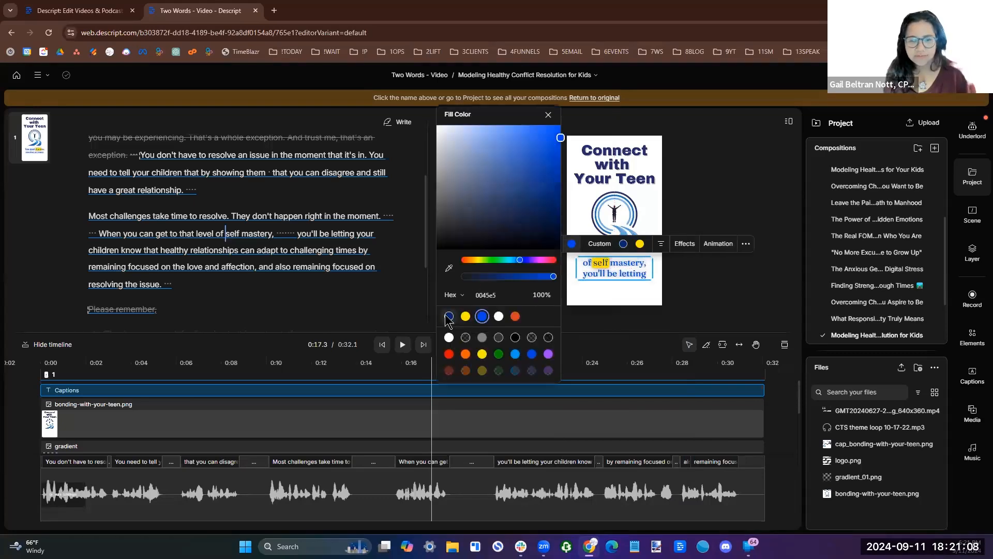
click(777, 284)
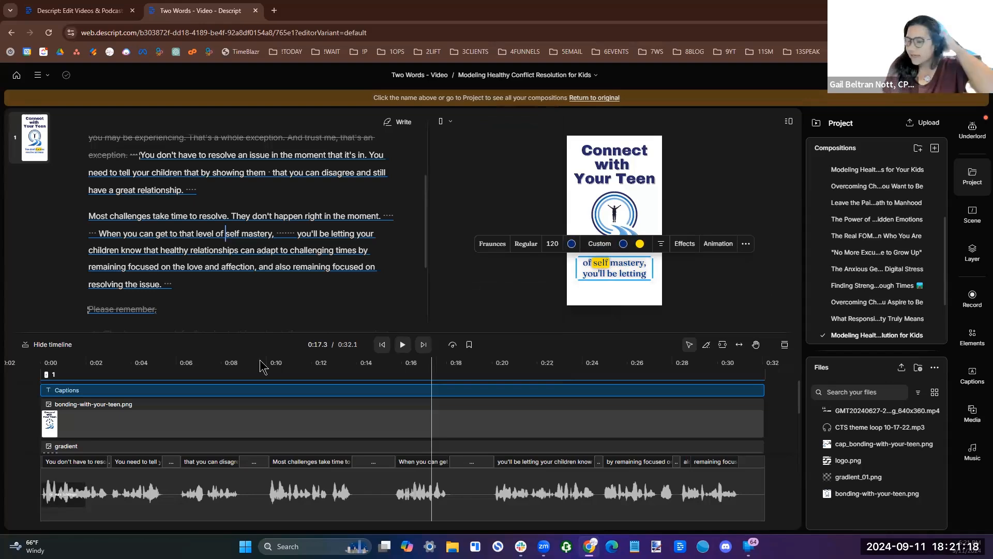
Bring the Waveform layer to the front, above the captions and the bonding-with-your-teen.png image.
click(190, 420)
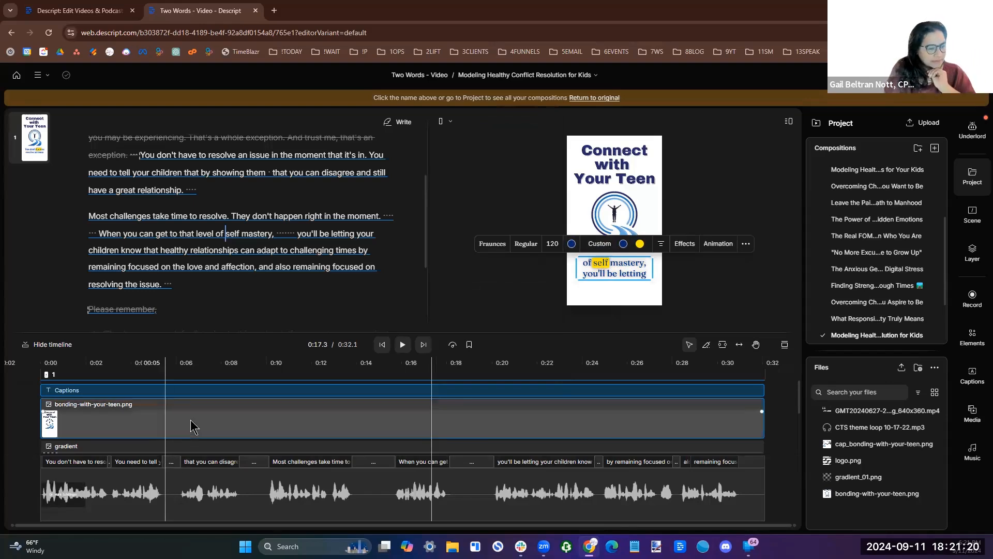
scroll(599, 424, down, 1)
scroll(599, 424, down, 3)
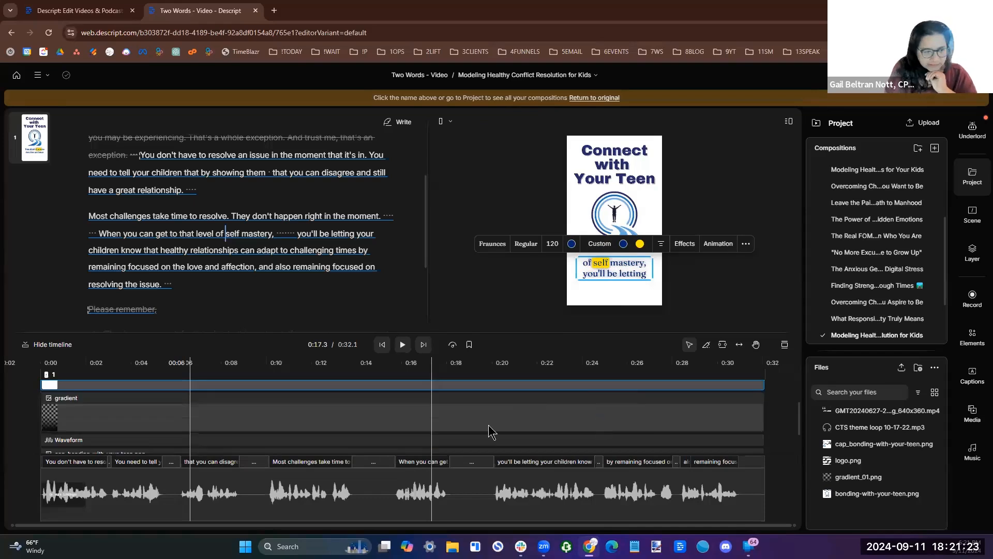
click(459, 409)
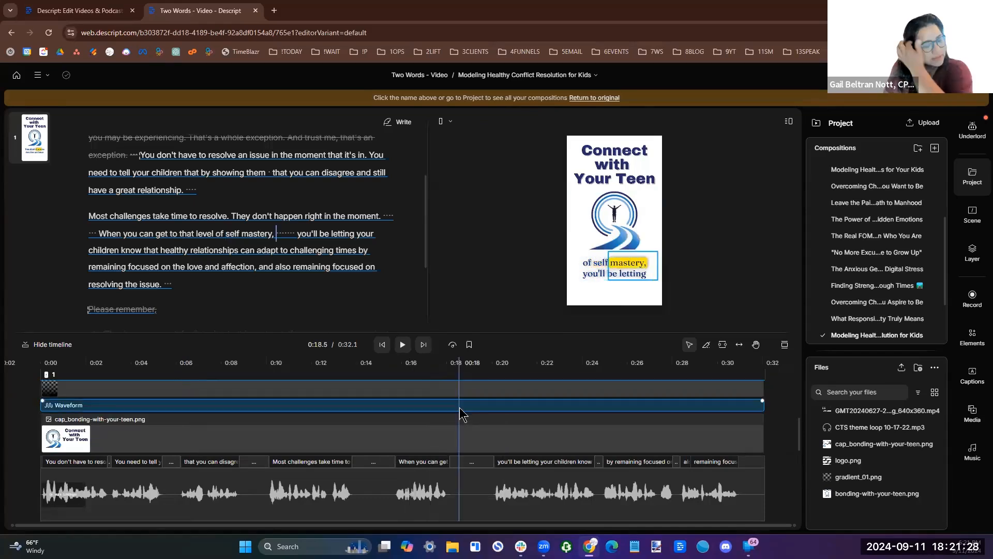
right_click(466, 412)
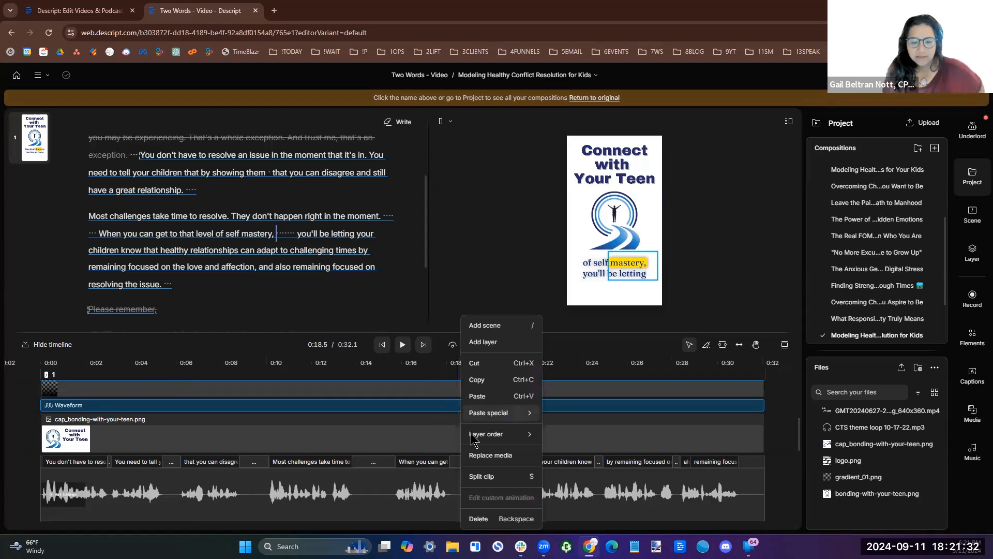
mouse_move(471, 432)
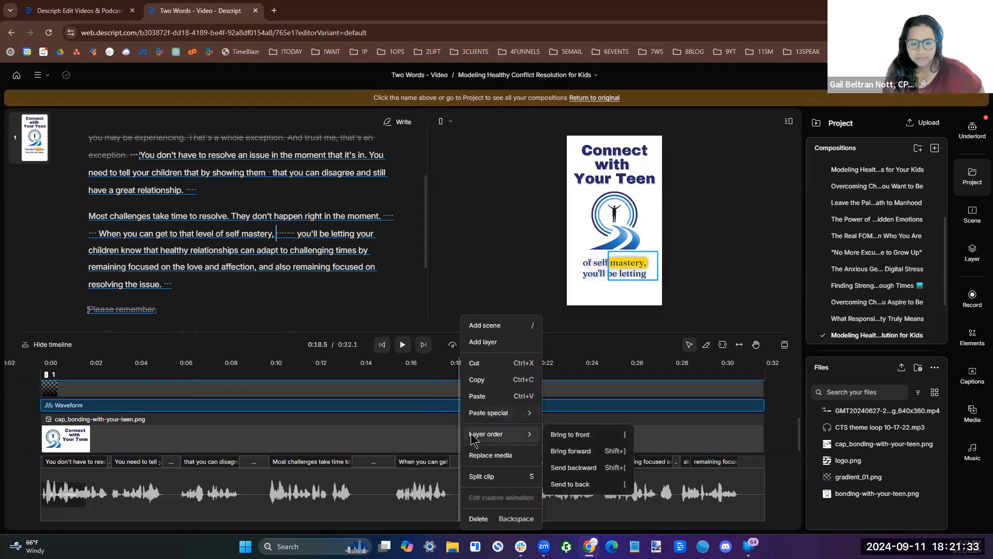
click(556, 439)
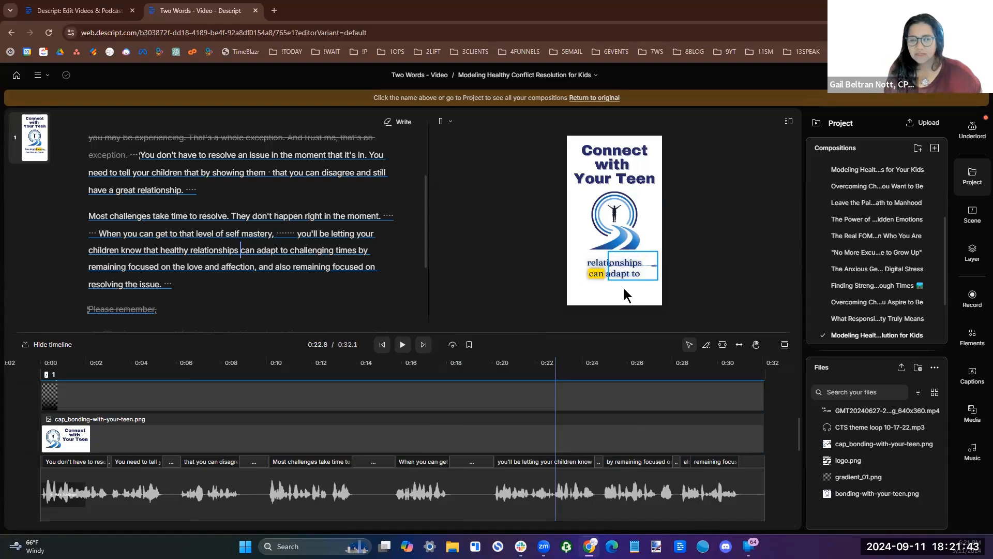
Place the waveform just beneath the captions and resize it to match the captions' width.
mouse_move(608, 292)
mouse_down()
mouse_move(636, 286)
mouse_move(624, 287)
mouse_up()
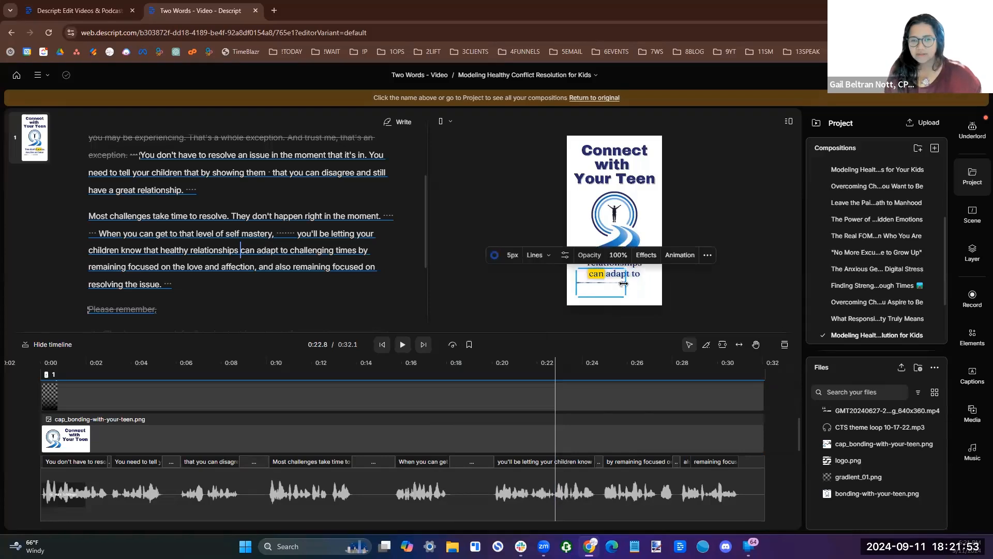
drag(623, 284, 655, 282)
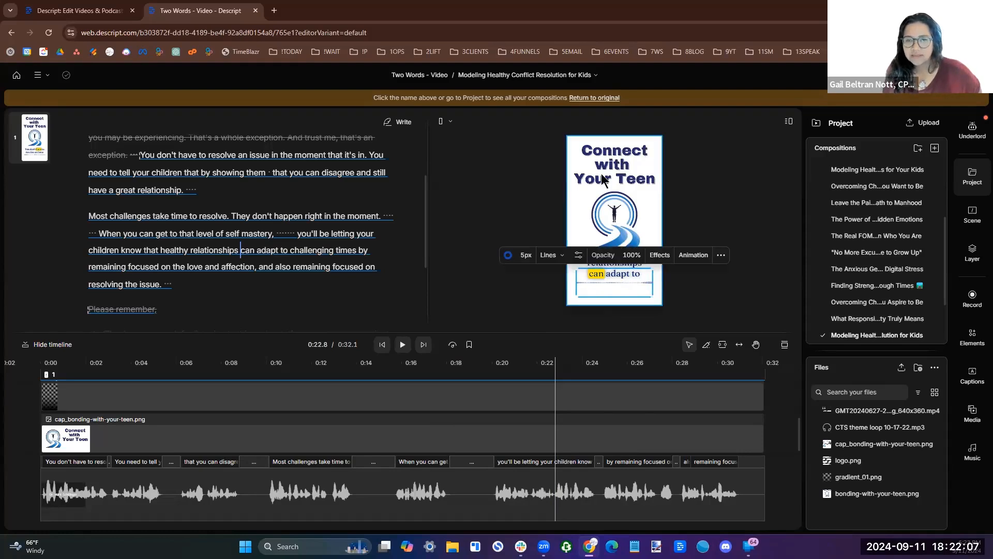
click(619, 290)
drag(619, 293, 619, 292)
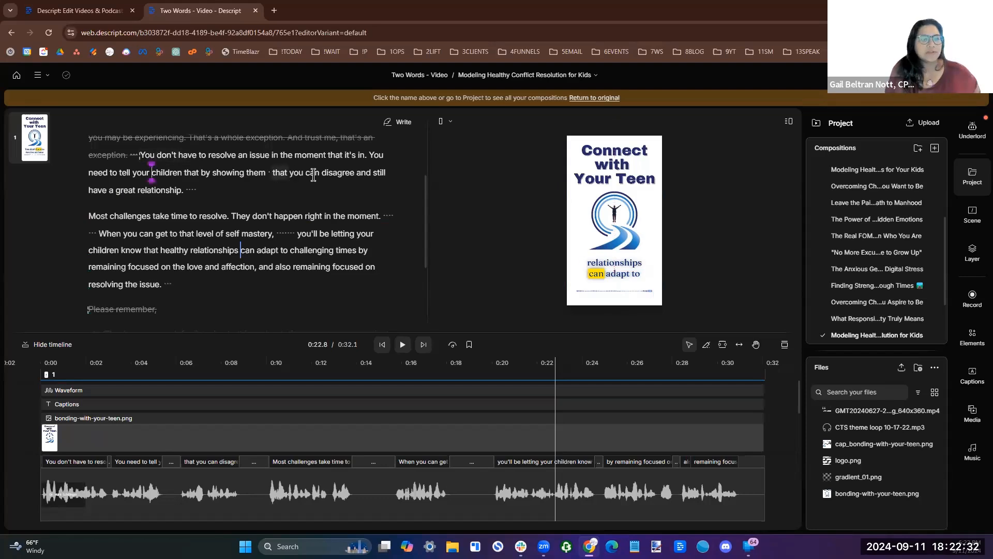
Shorten the long pauses between sentences in the script, including the one after "resolving the issue.".
click(275, 173)
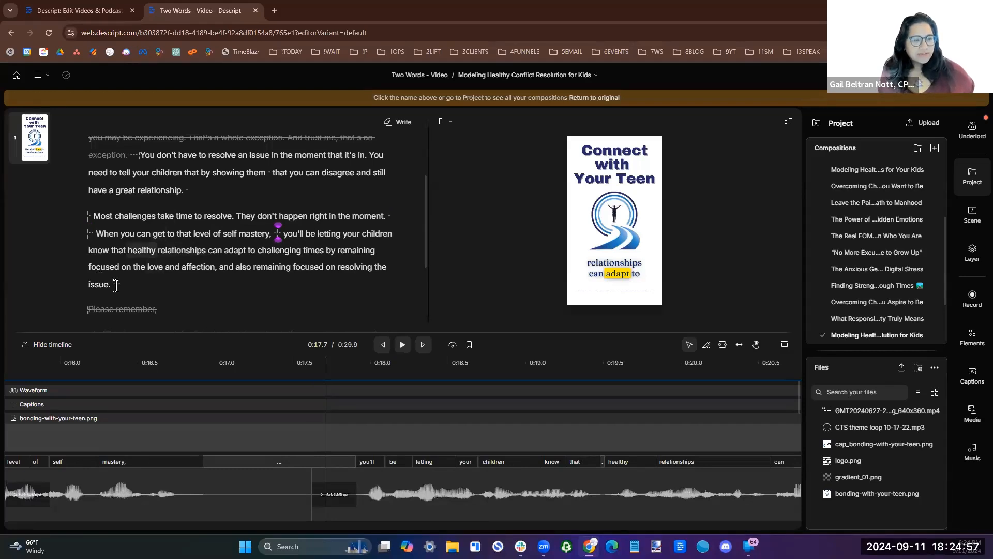
click(117, 284)
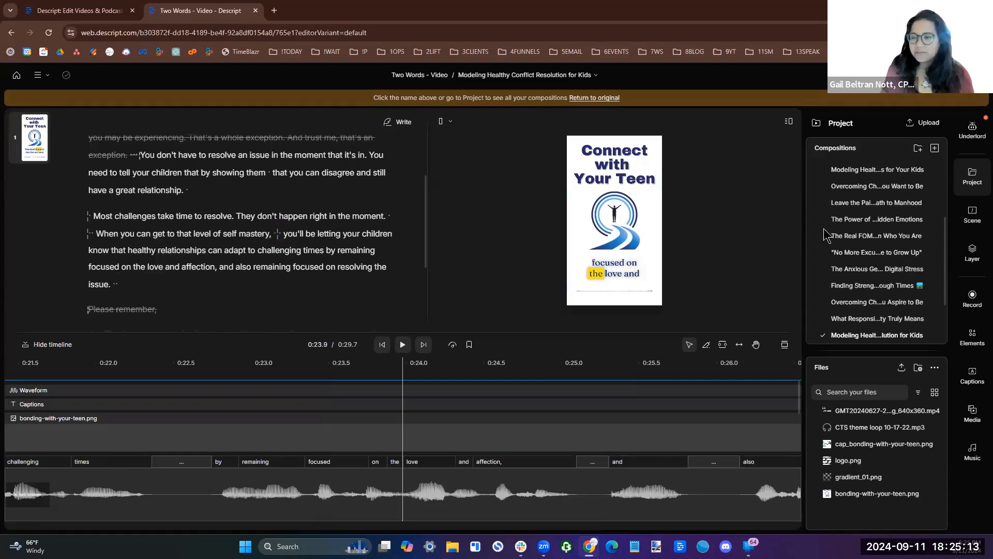
Add a filled white rectangle and stretch it over the "Connect with Your Teen" heading to hide it.
click(970, 339)
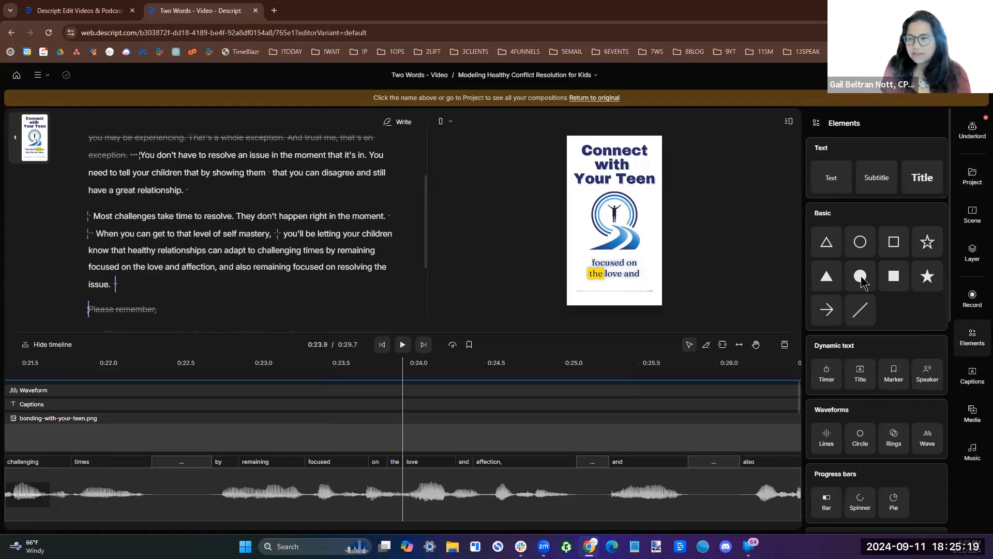
click(897, 278)
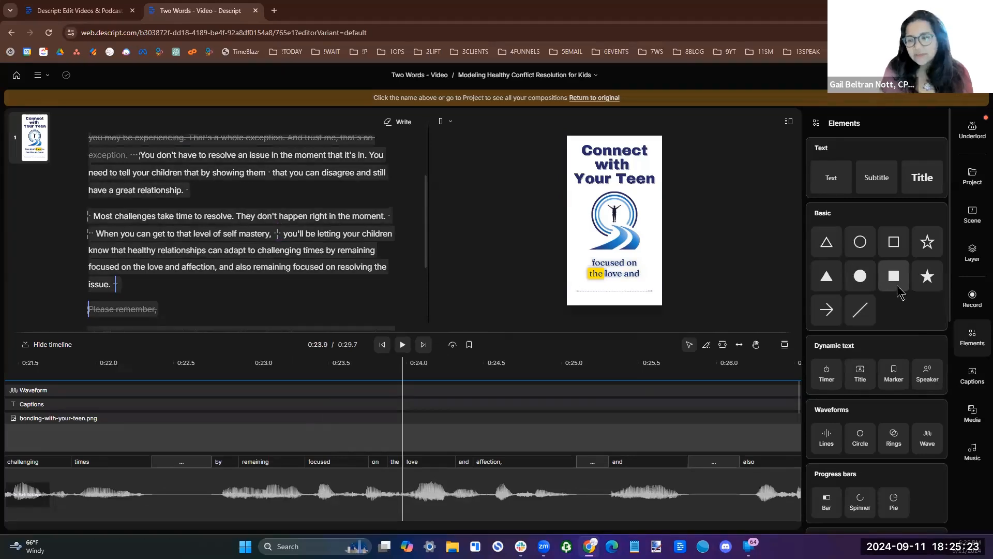
click(897, 282)
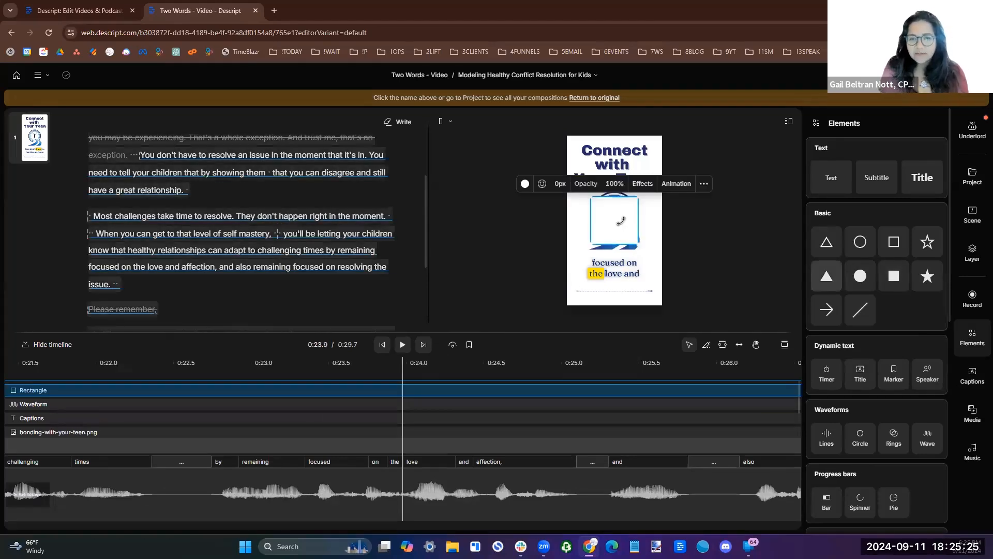
drag(623, 231, 603, 175)
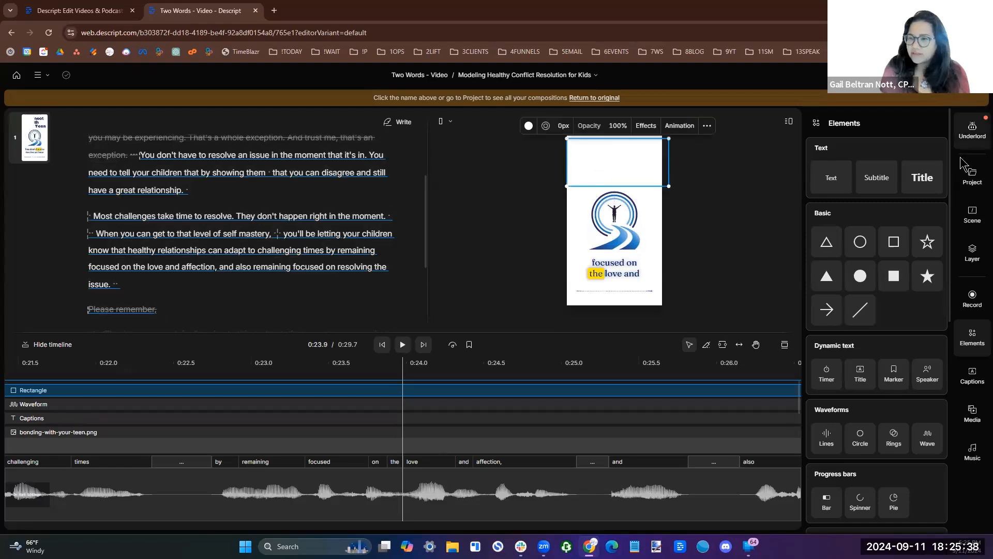
Add a dark blue title reading "Healthy Conflict Resolution" over the white rectangle above the logo.
click(925, 179)
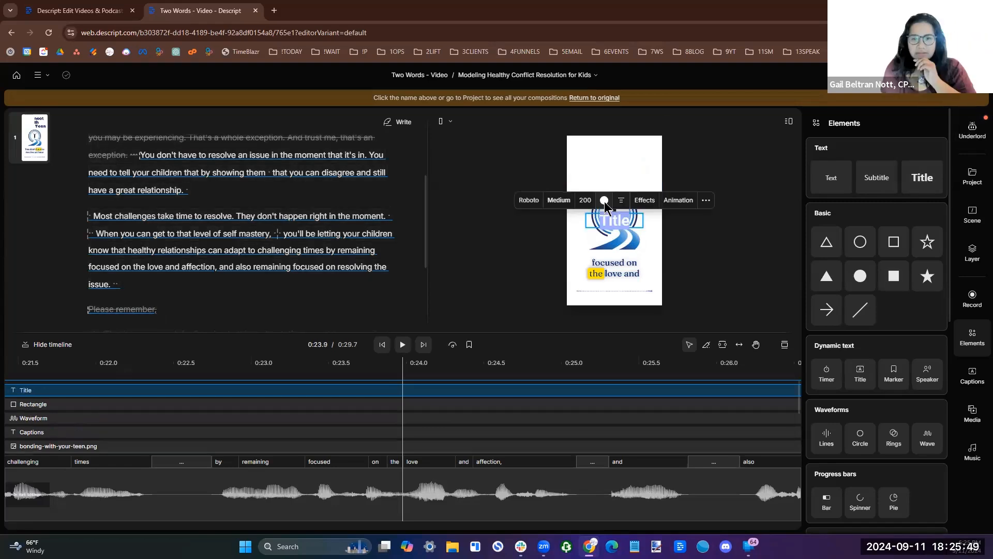
click(605, 200)
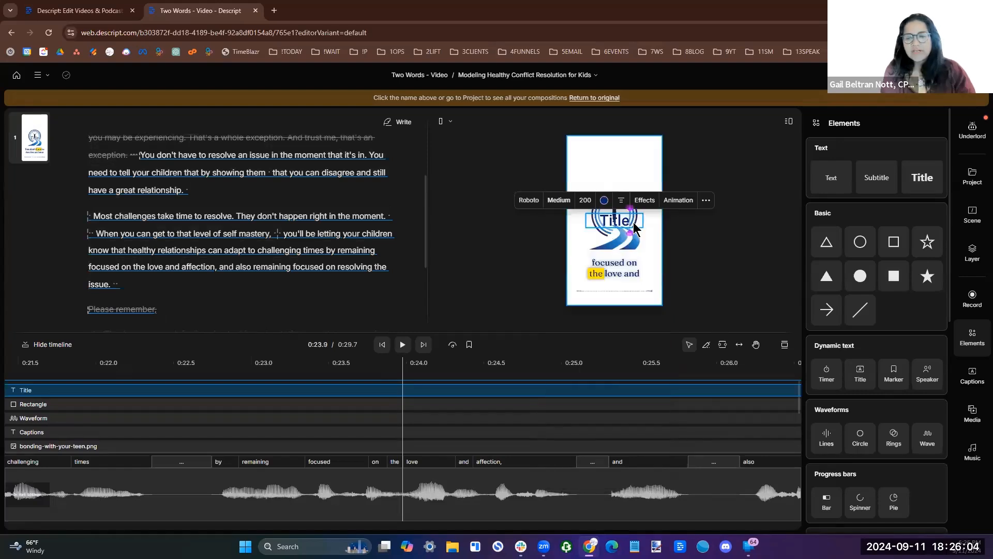
drag(635, 228, 621, 148)
double_click(592, 148)
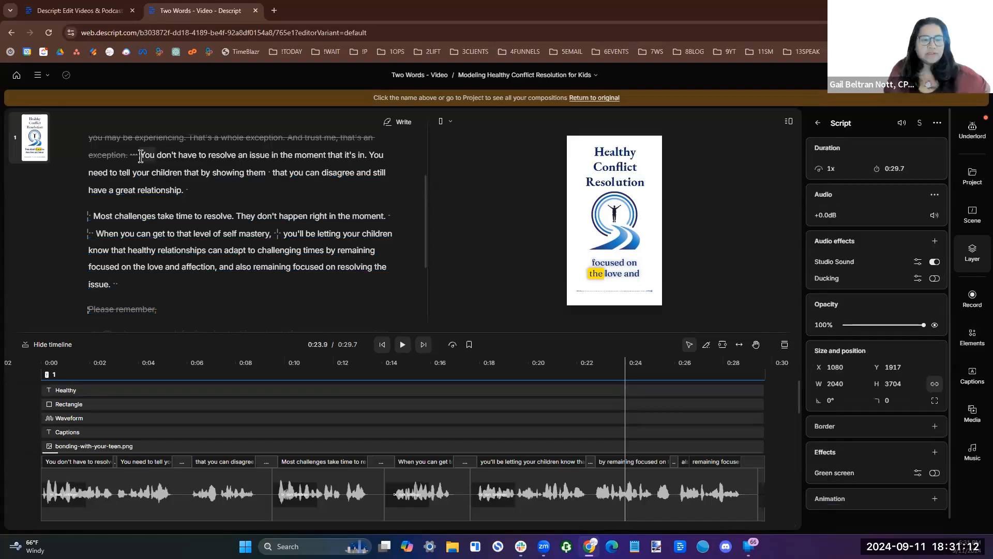
Play the clip from "You don't have to resolve an issue" to review the finished design.
click(140, 156)
click(403, 344)
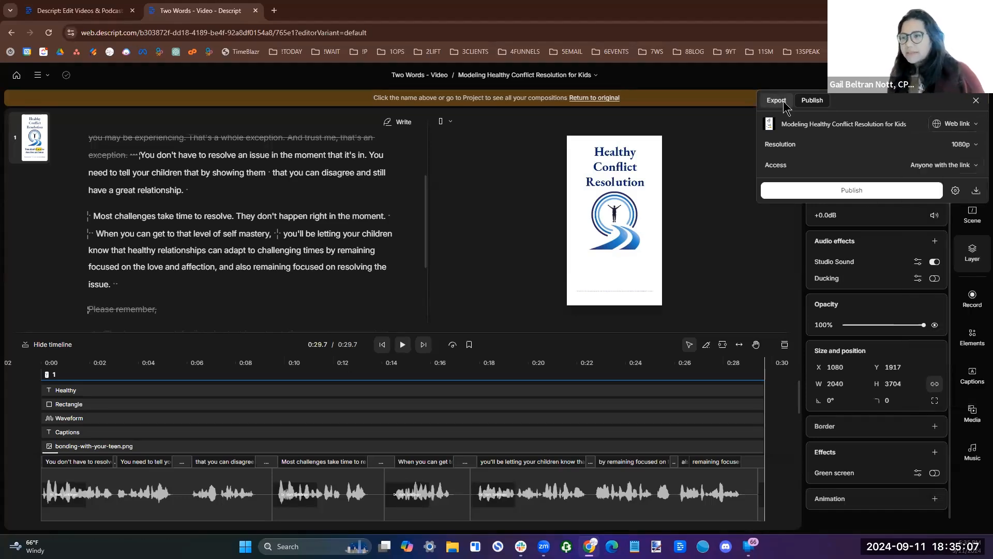
Export the current composition as a video at 1440p resolution and High quality.
click(782, 101)
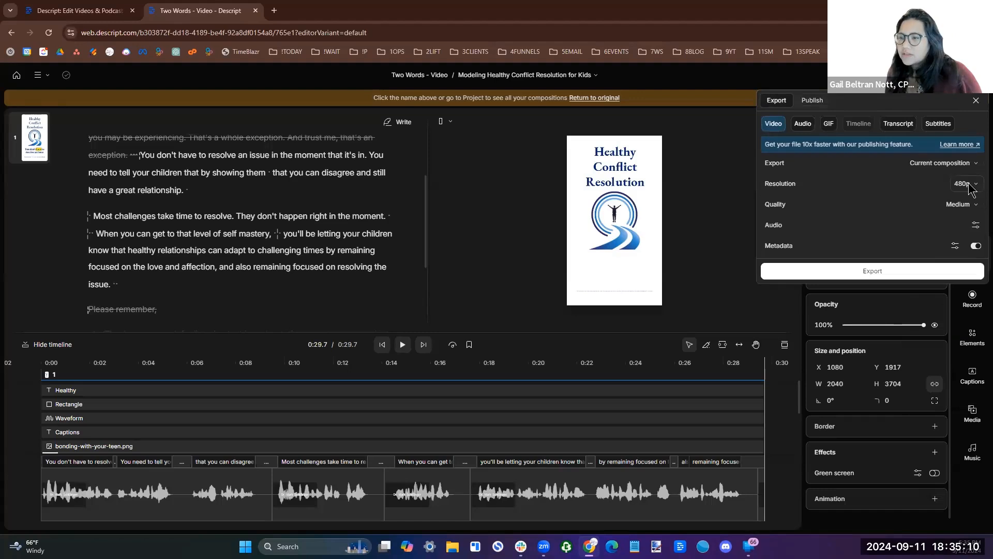
click(968, 188)
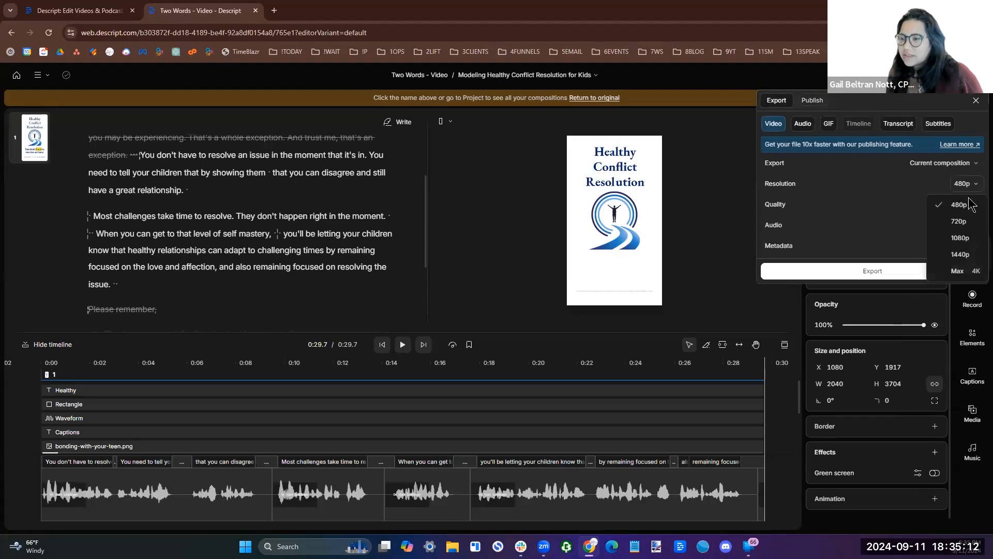
click(963, 258)
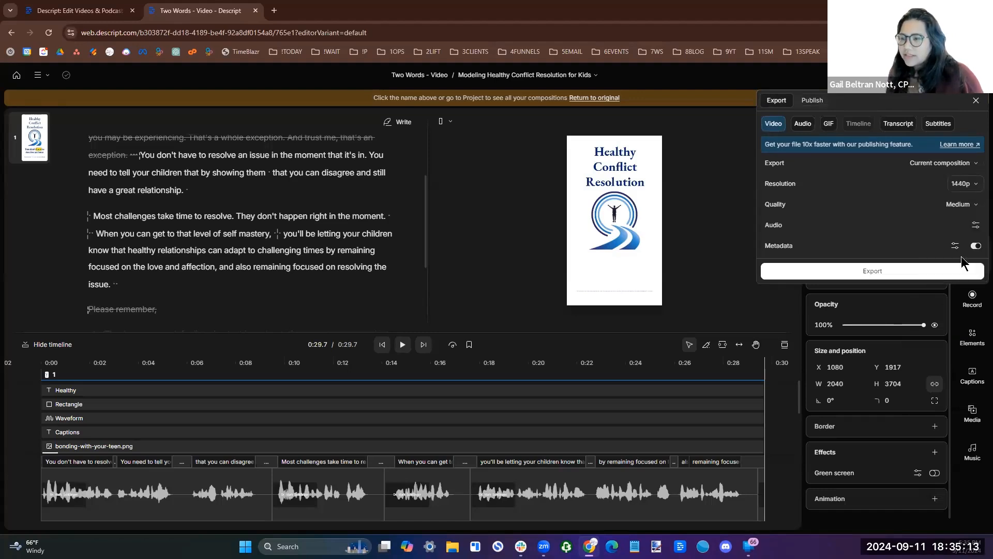
click(968, 204)
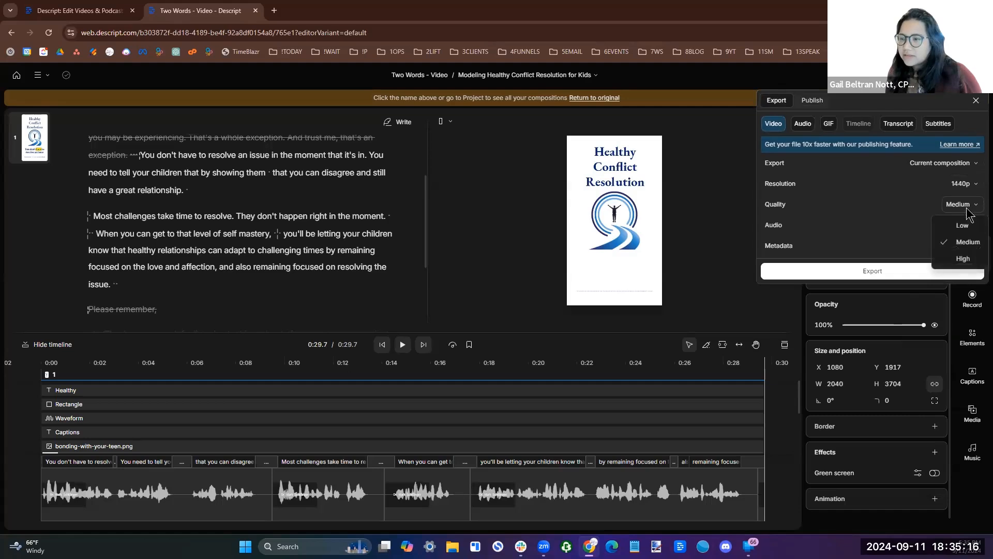
click(963, 260)
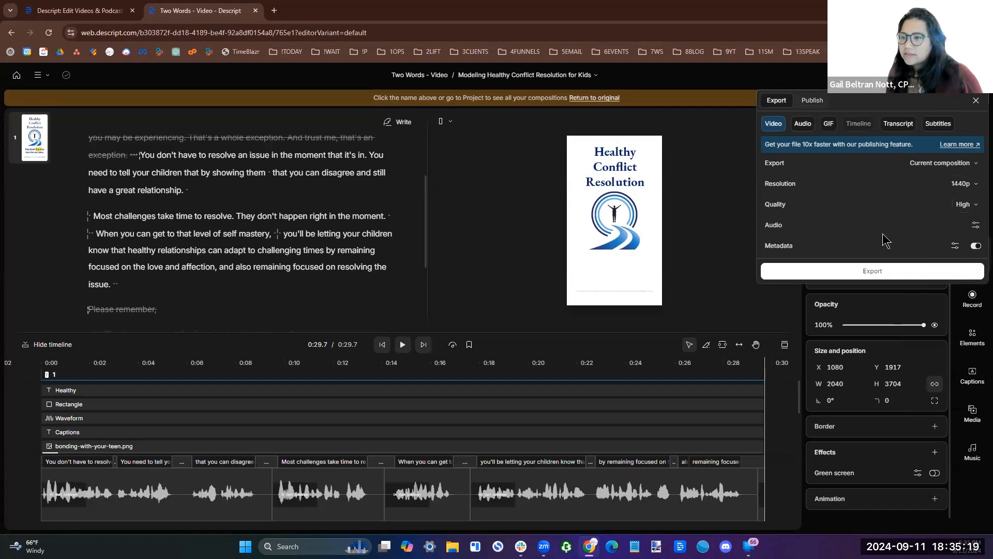
click(905, 273)
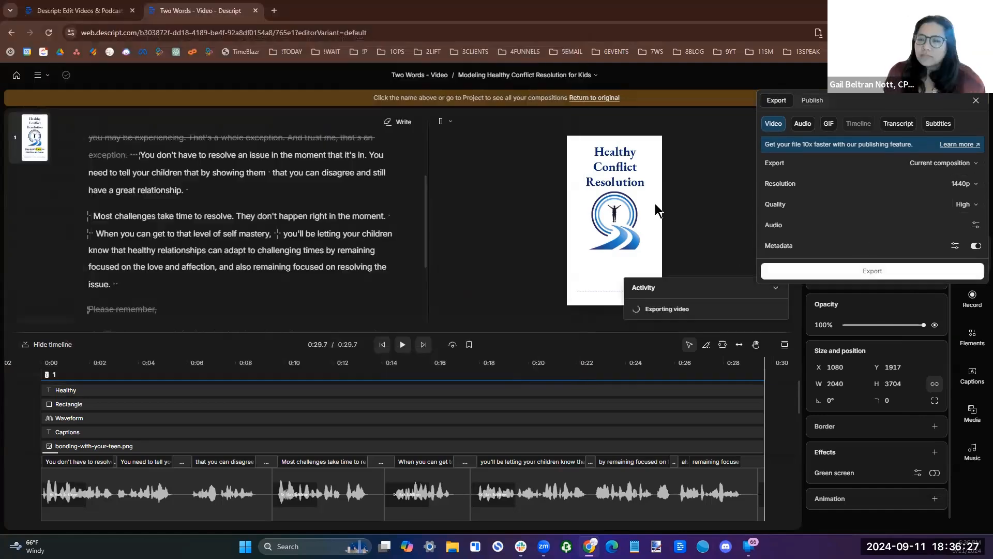
Set the transcript export format to Plain text (.txt) and copy the transcript to the clipboard.
click(899, 124)
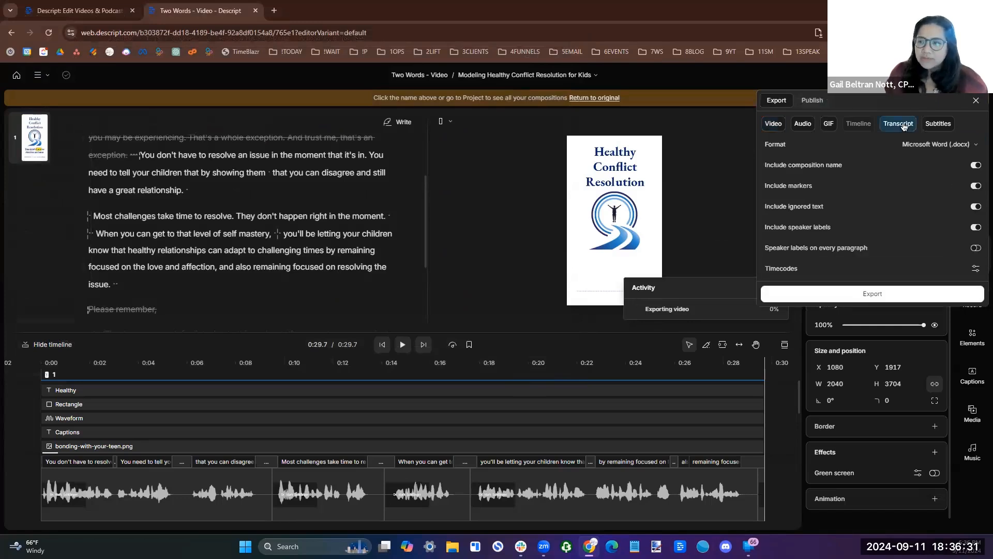
click(937, 144)
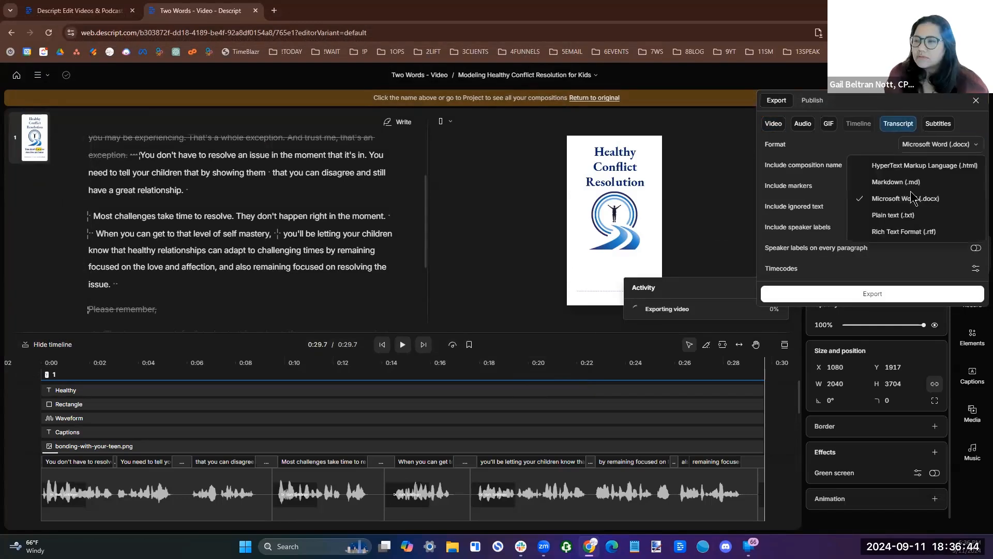
click(888, 221)
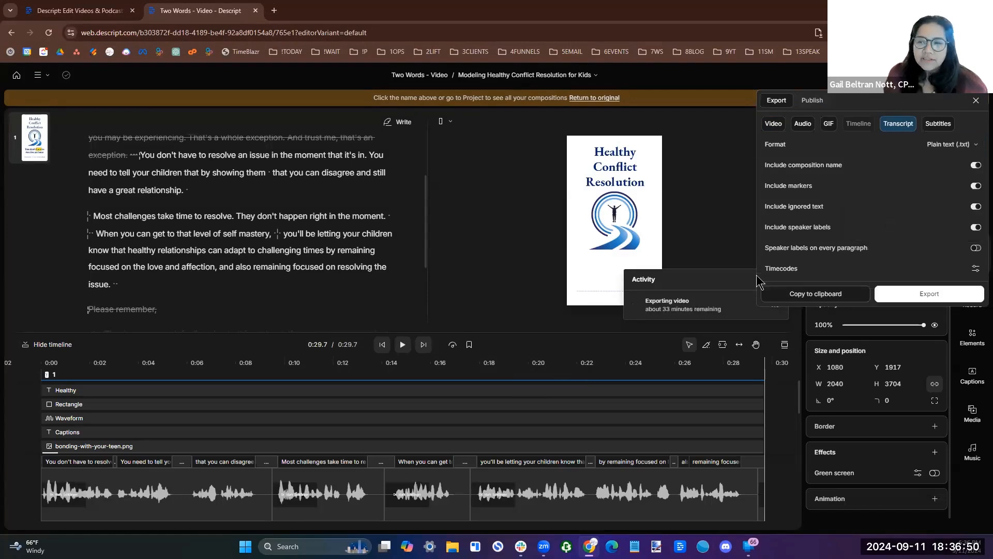
click(815, 293)
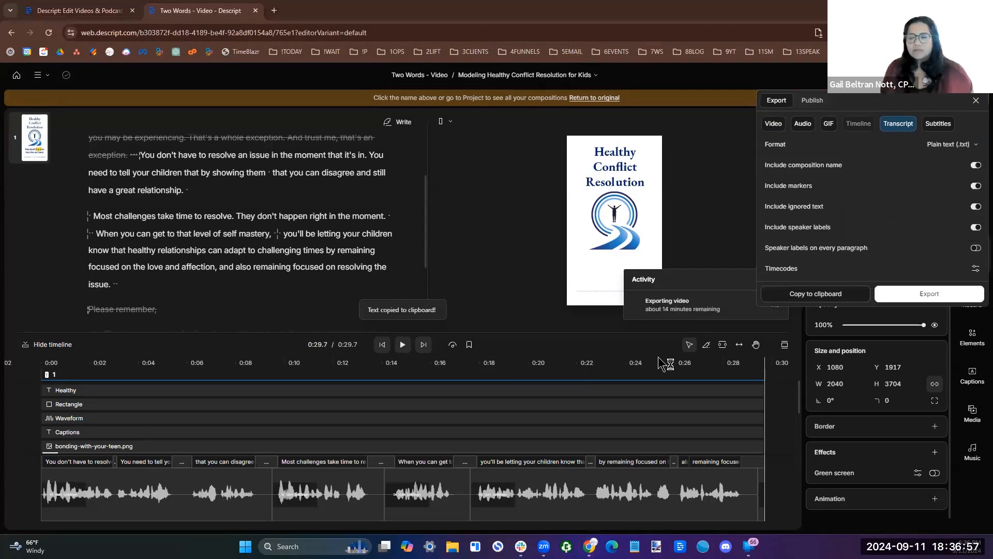